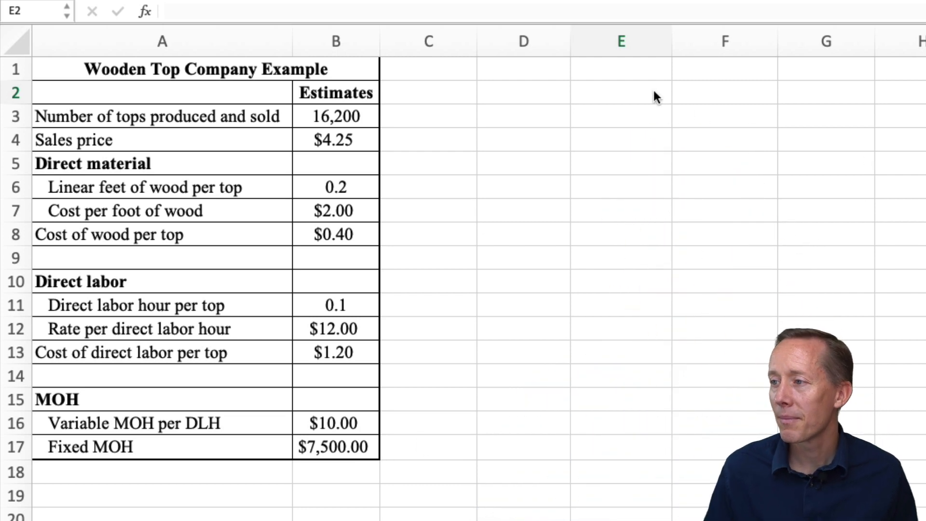
- Enter the heading "Budgeted Income Statement" in cell F2, leaving E2 blank
left_click(655, 92)
type("Budgeted")
key("BackSpace")
key("BackSpace")
key("BackSpace")
key("BackSpace")
key("BackSpace")
key("BackSpace")
key("BackSpace")
key("BackSpace")
key("Tab")
type("Budget")
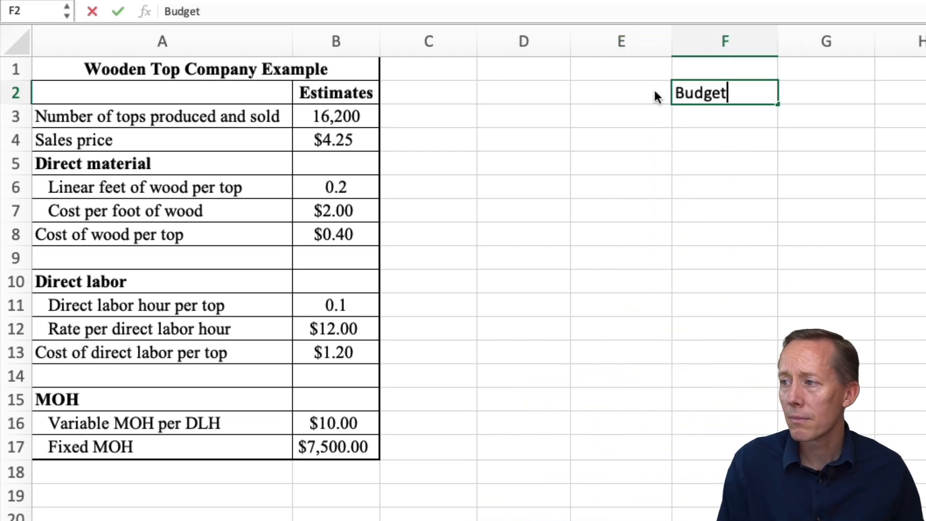
type("ed Income Statement")
key("Return")
- Enter the row labels Revenue, Variable Costs, DM, DL and VMOH in E3:E7, indenting the three cost components
type("Revenue")
key("Return")
type("Variable Costs")
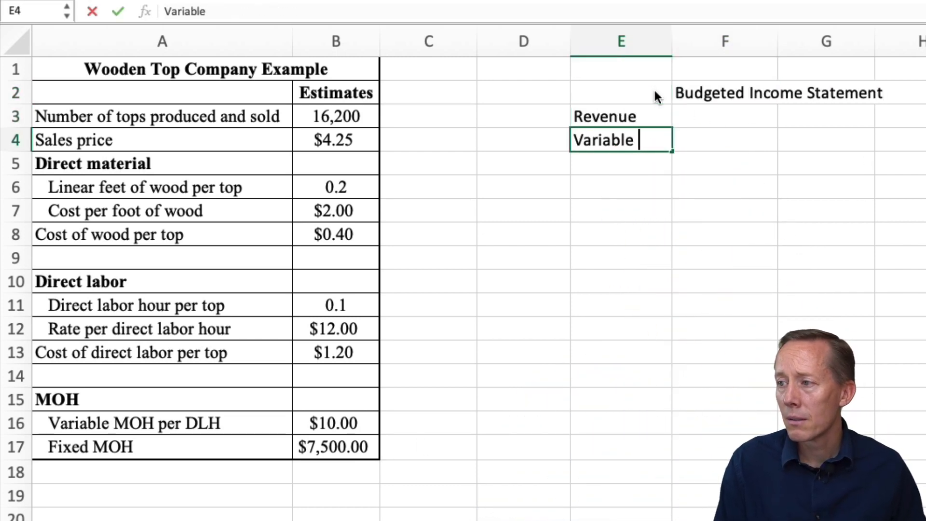
key("Return")
type("DM")
key("Return")
type("DL")
key("Return")
type("VMOH")
key("Return")
- Add the row labels Contribution Margin, Fixed Costs and Operating Profit in E8:E10
type("Contribution M")
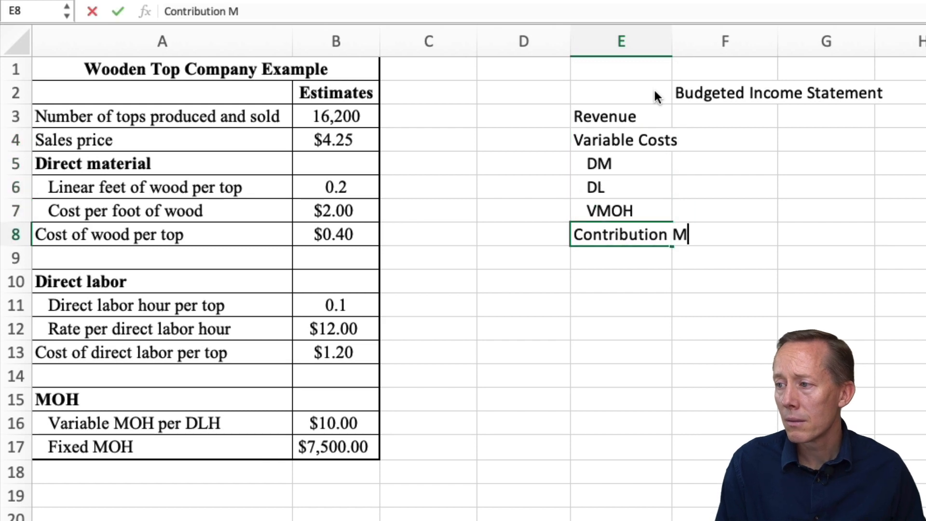
type("argin")
key("Return")
type("Fixed Costs")
key("Return")
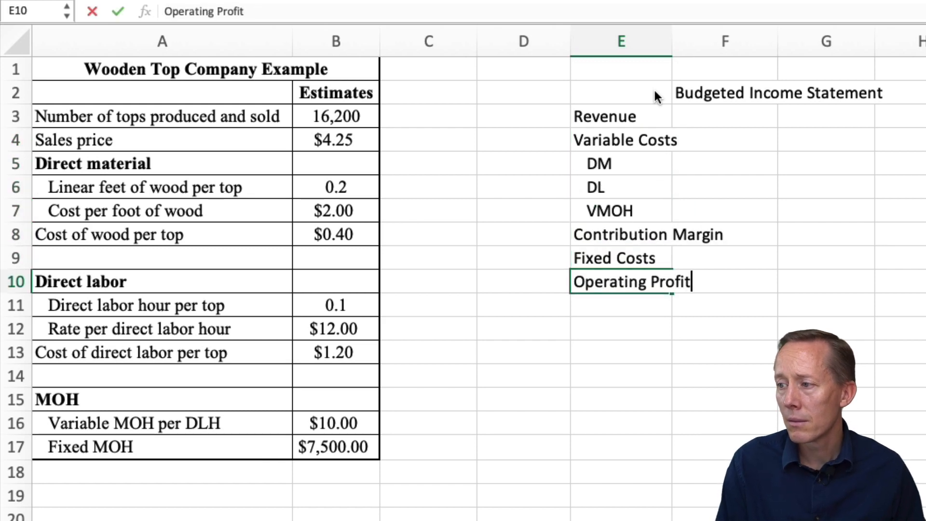
type("Operating Profit")
left_click(699, 164)
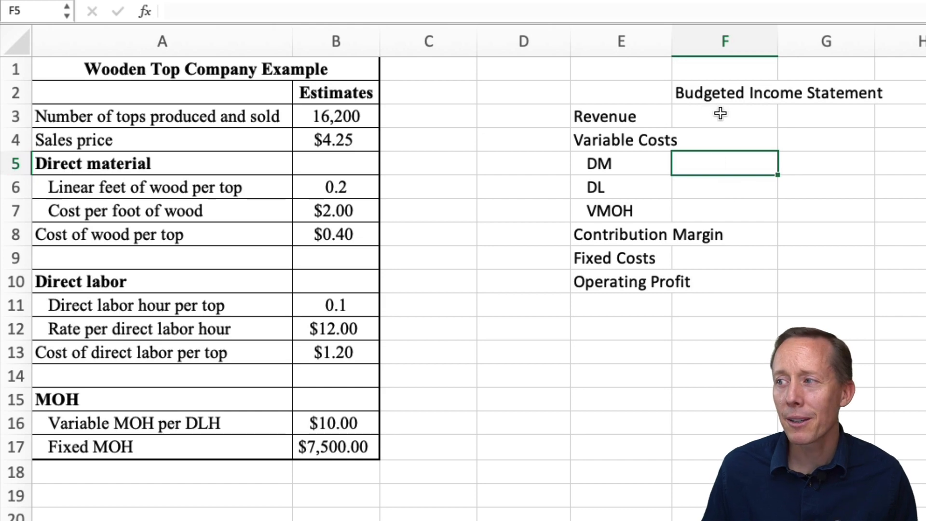
- Widen column F to fit the Budgeted Income Statement heading and make that heading bold
left_click(766, 42)
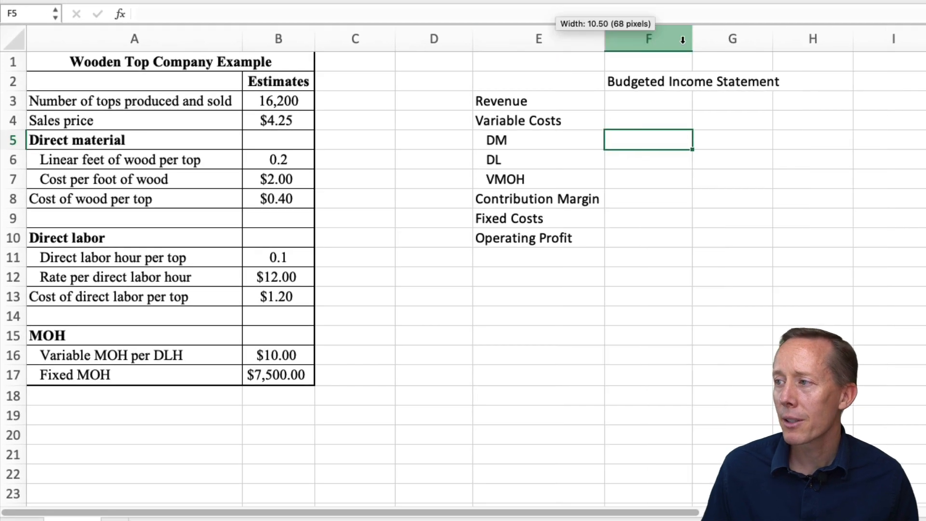
left_click_drag(692, 38, 792, 39)
left_click(660, 82)
key("super+b")
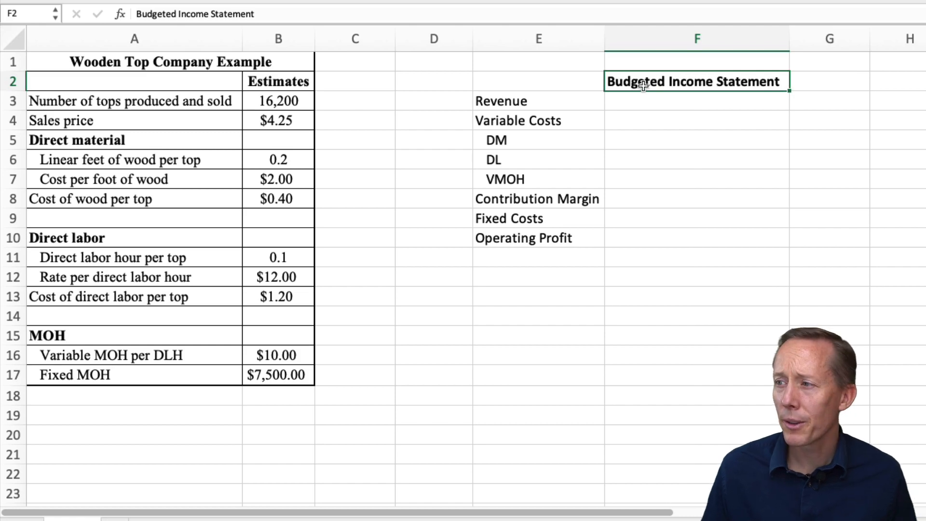
- Review the income statement line items one by one, from Revenue and the variable costs through Operating Profit
left_click(539, 101)
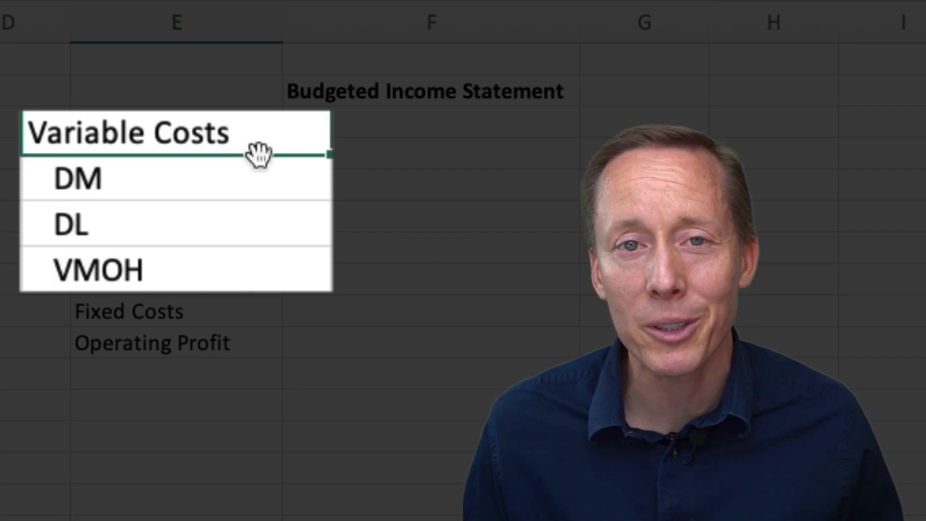
left_click(257, 185)
left_click(213, 230)
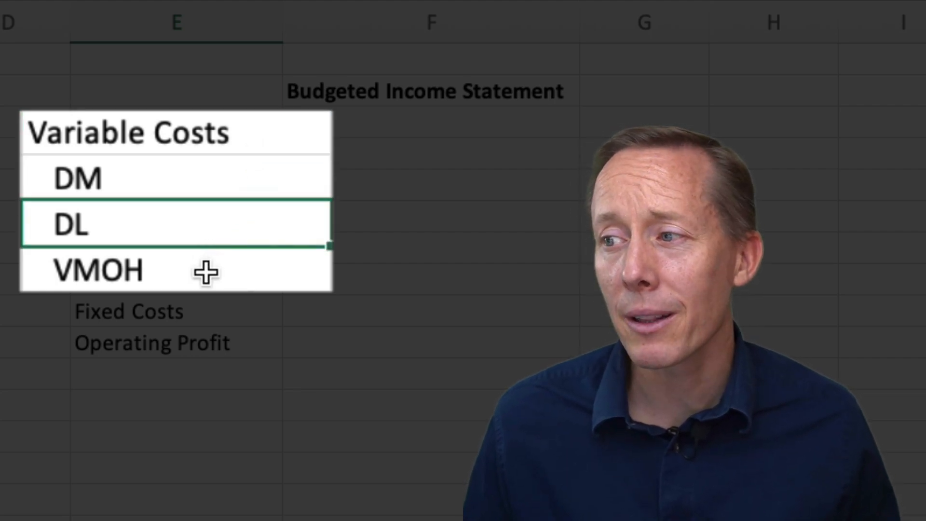
left_click(206, 272)
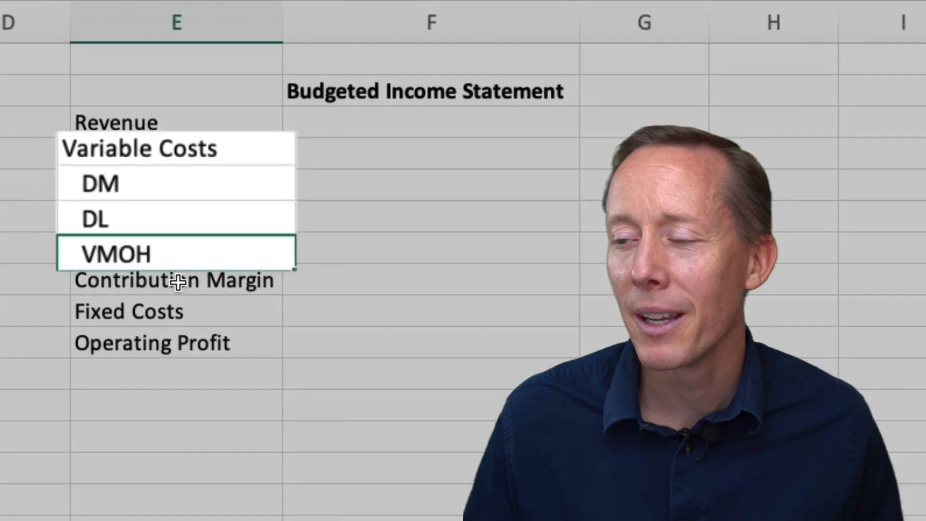
left_click(176, 277)
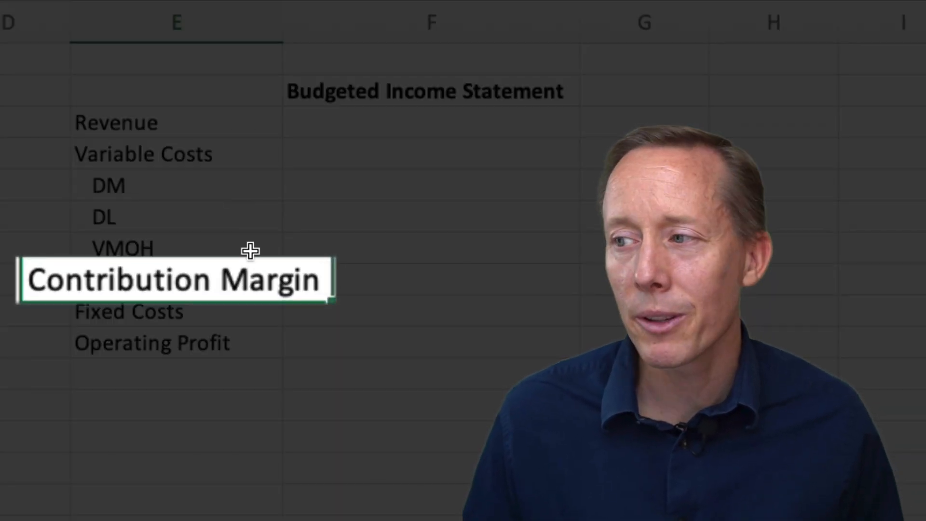
left_click(246, 307)
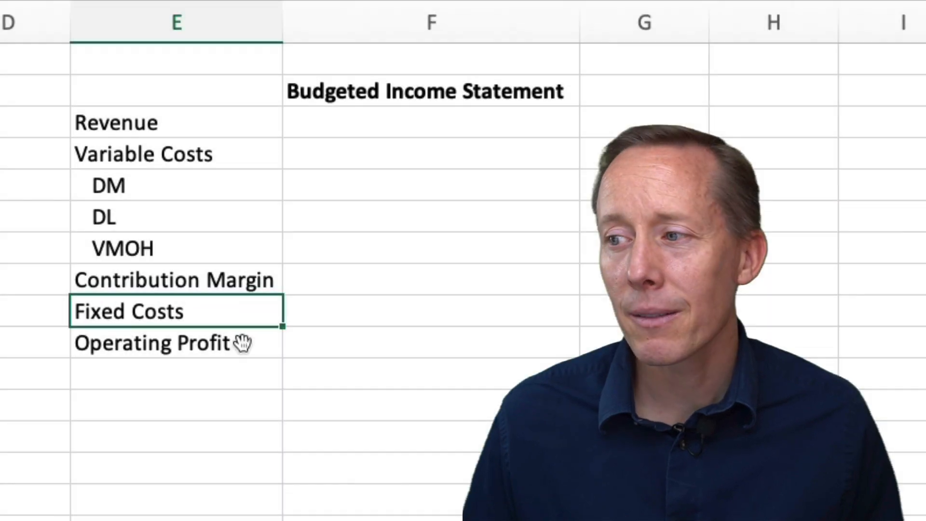
left_click(242, 342)
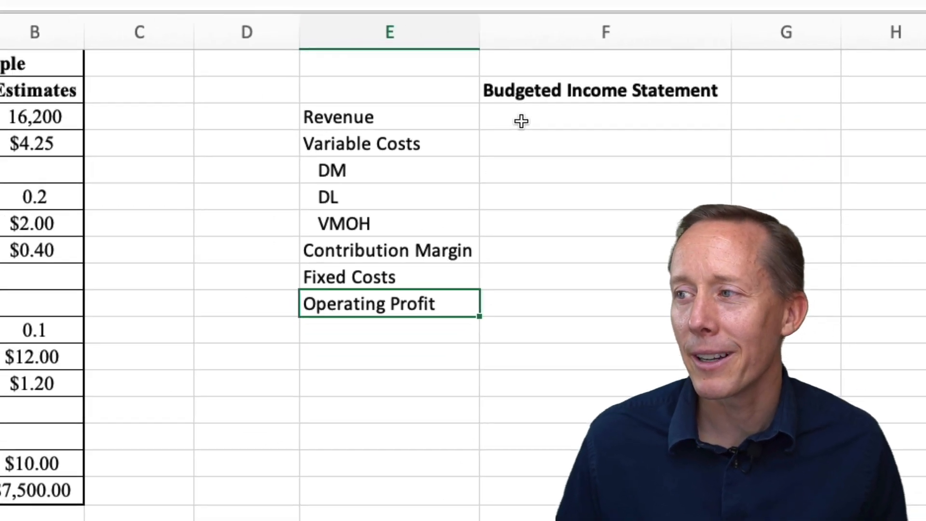
- Calculate Revenue in F3 as number of tops times sales price with the formula =B3*B4
left_click(334, 126)
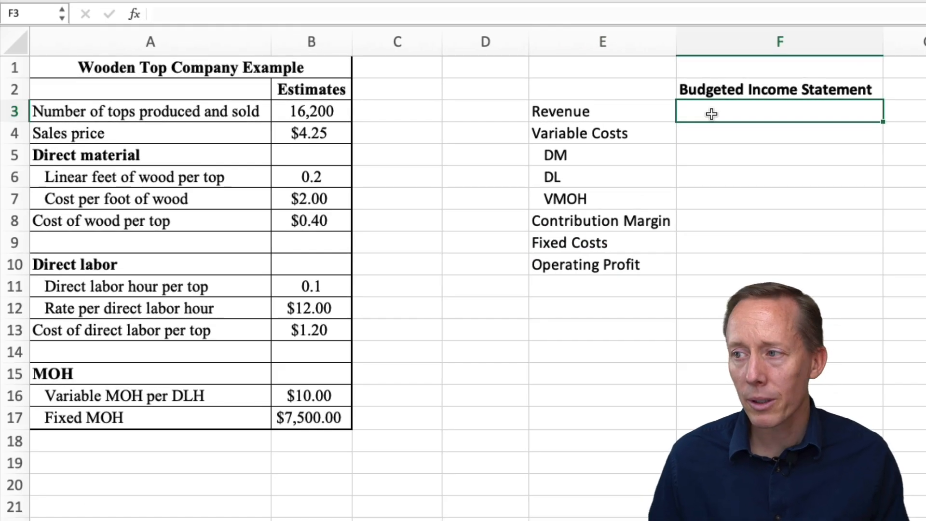
type("=")
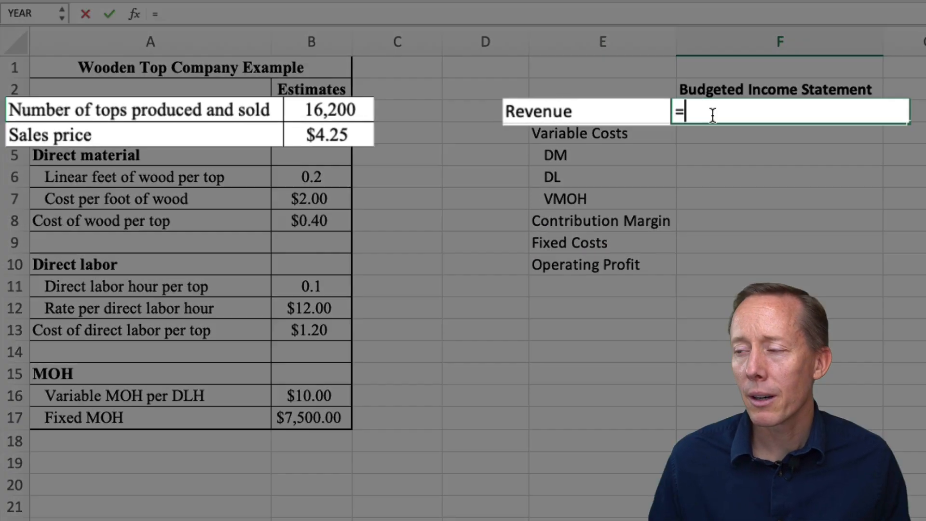
left_click(375, 108)
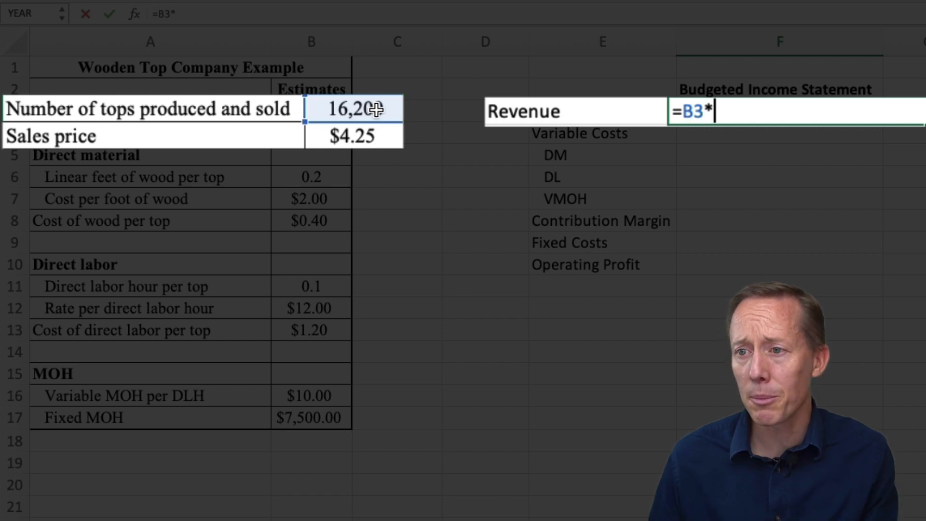
type("*")
left_click(359, 131)
key("Return")
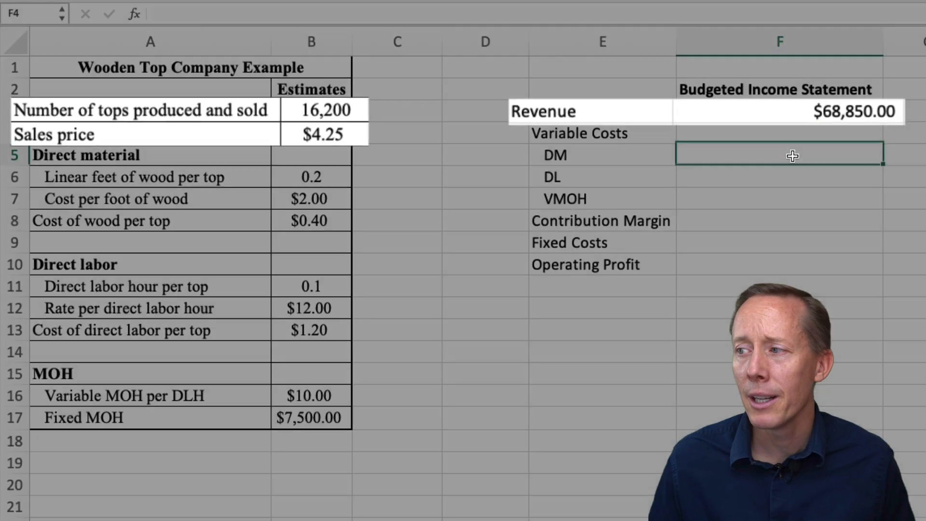
- Calculate DM in F5 as number of tops times cost of wood per top with =B3*B8
left_click(794, 155)
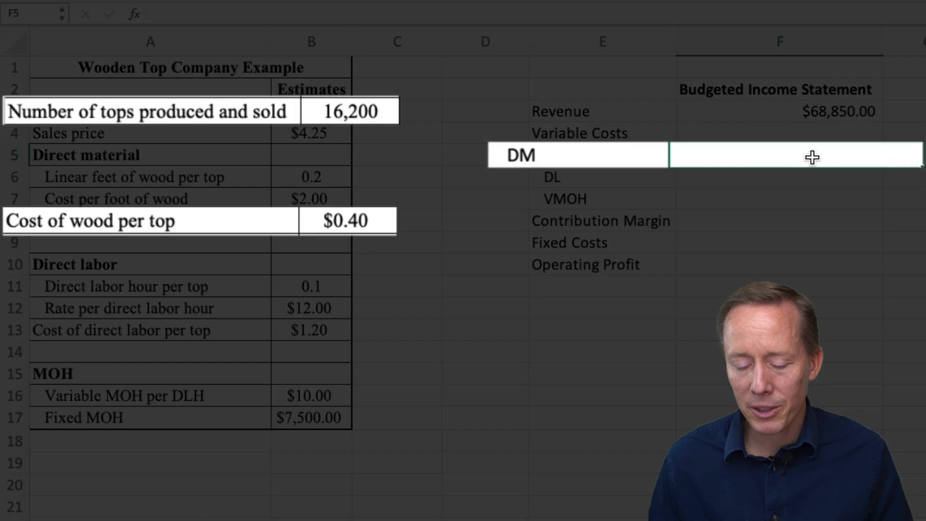
left_click(372, 112)
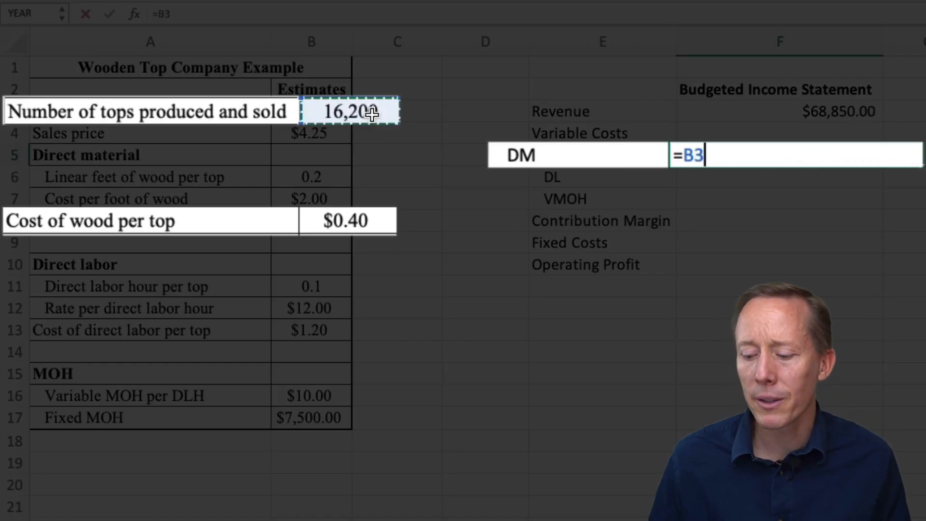
type("*")
left_click(354, 220)
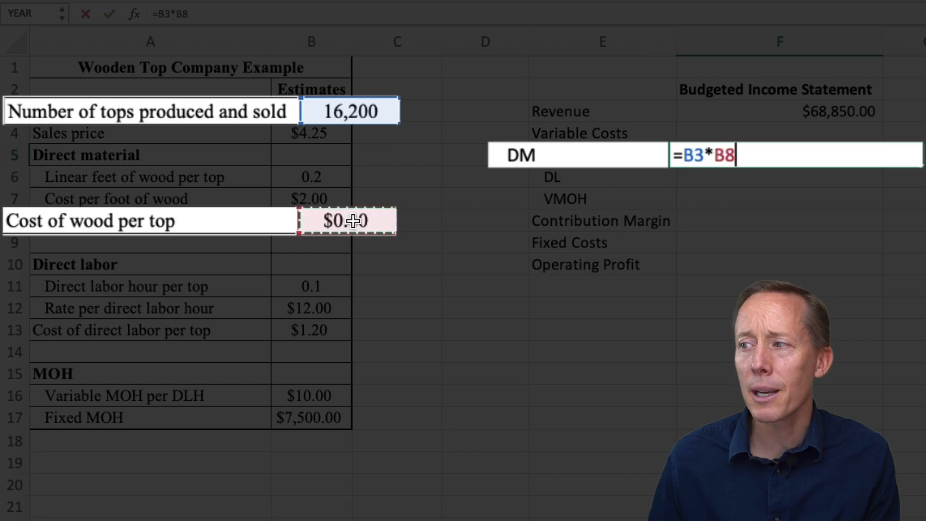
key("Return")
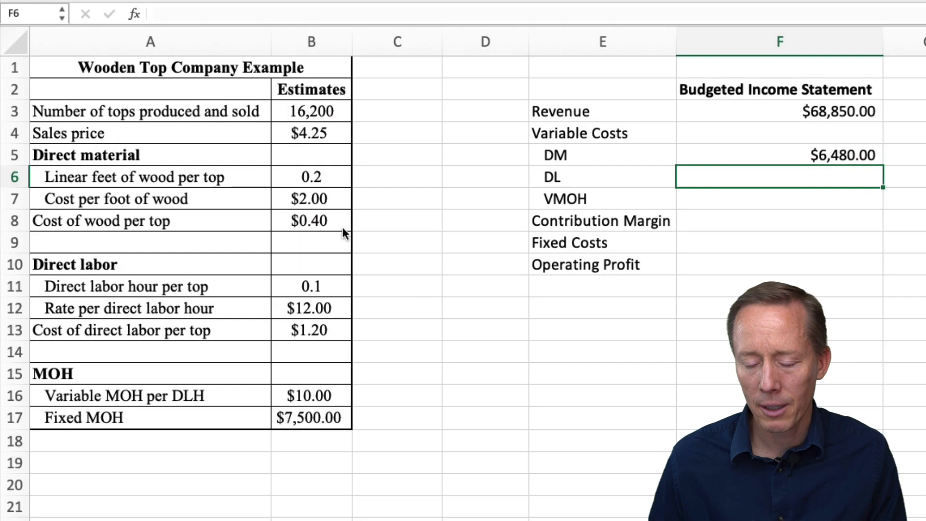
- Calculate DL in F6 as number of tops times direct labor cost per top with =B3*B13
type("=")
left_click(368, 108)
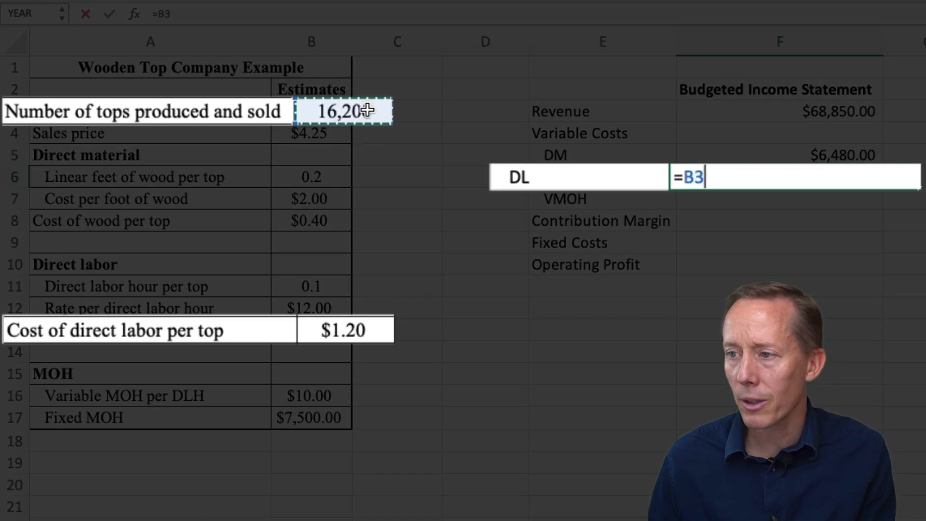
type("*")
left_click(350, 337)
key("Return")
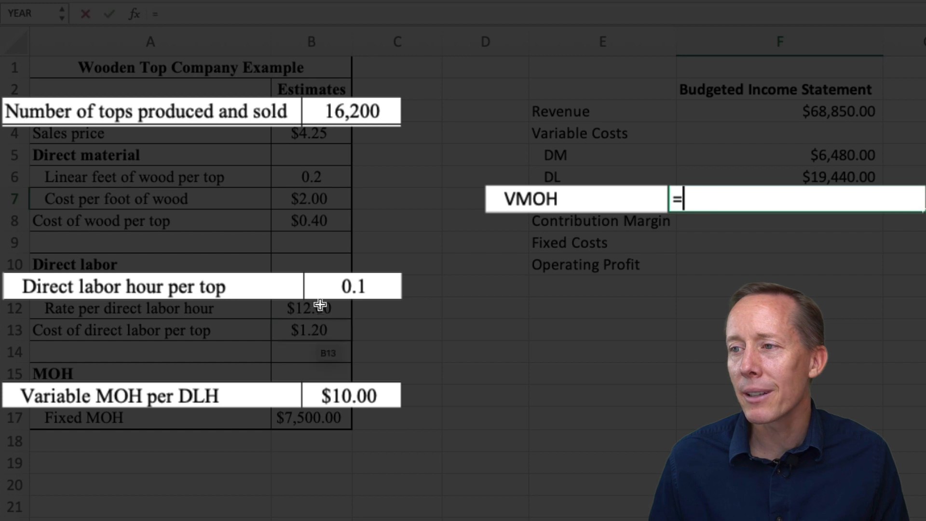
- Calculate VMOH in F7 as tops times variable MOH rate times labor hours per top with =B3*B16*B11
type("=")
left_click(331, 121)
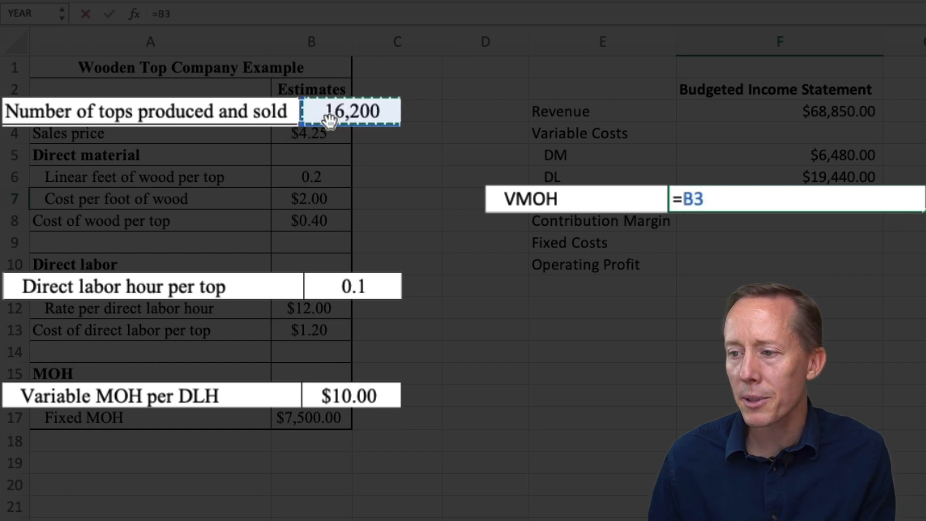
type("*")
left_click(364, 400)
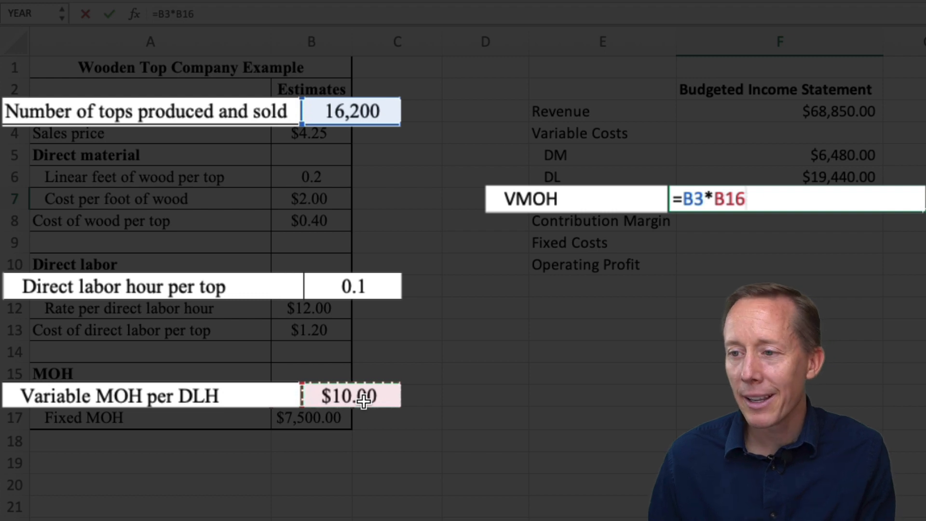
type("*")
left_click(366, 287)
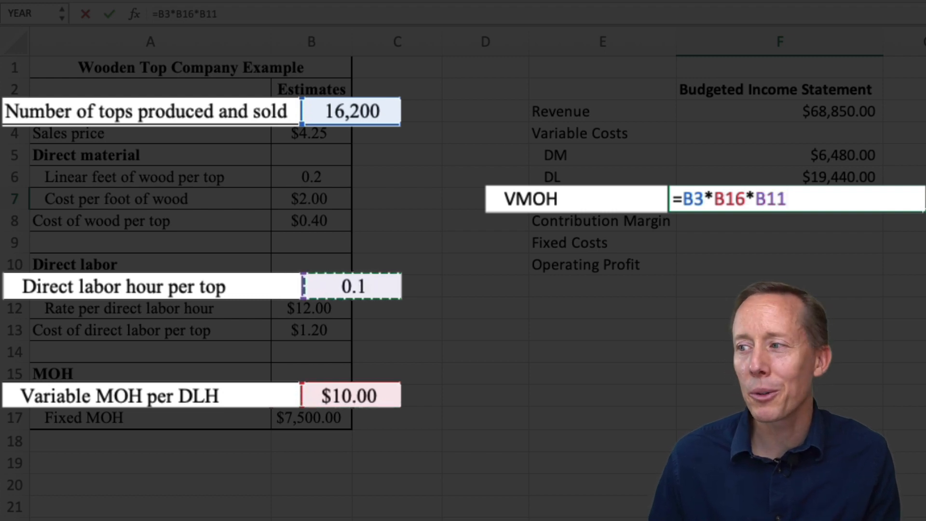
key("Return")
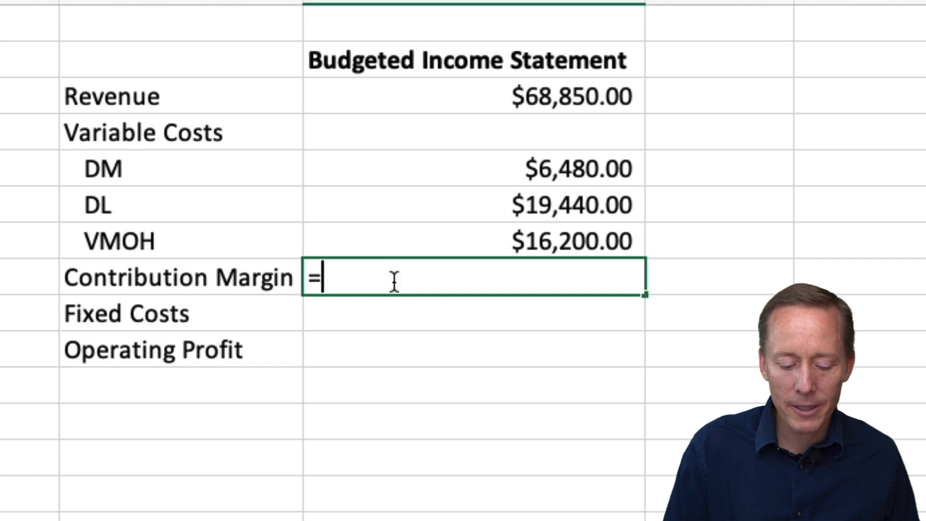
- Calculate Contribution Margin in F8 as revenue minus the three variable costs with =F3-SUM(F5:F7)
left_click(411, 98)
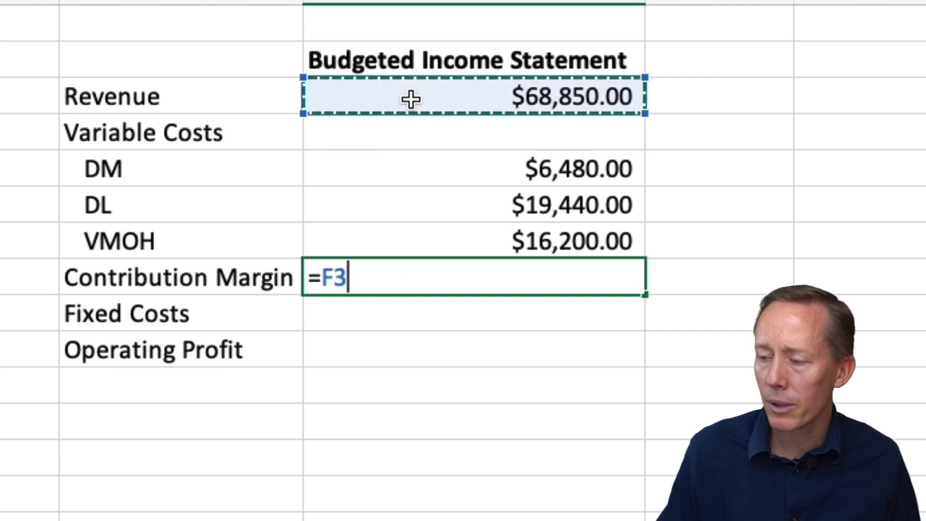
type("-sum(")
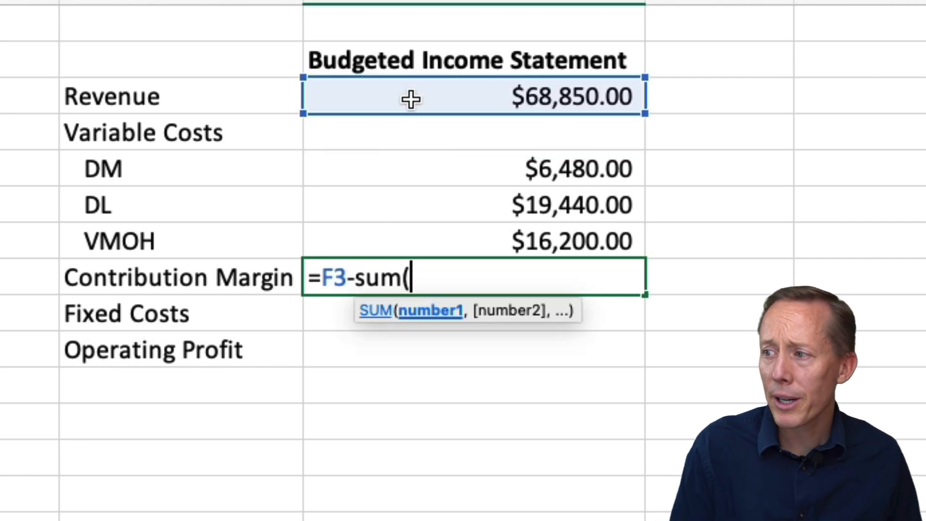
left_click_drag(396, 170, 394, 241)
type(")")
key("Return")
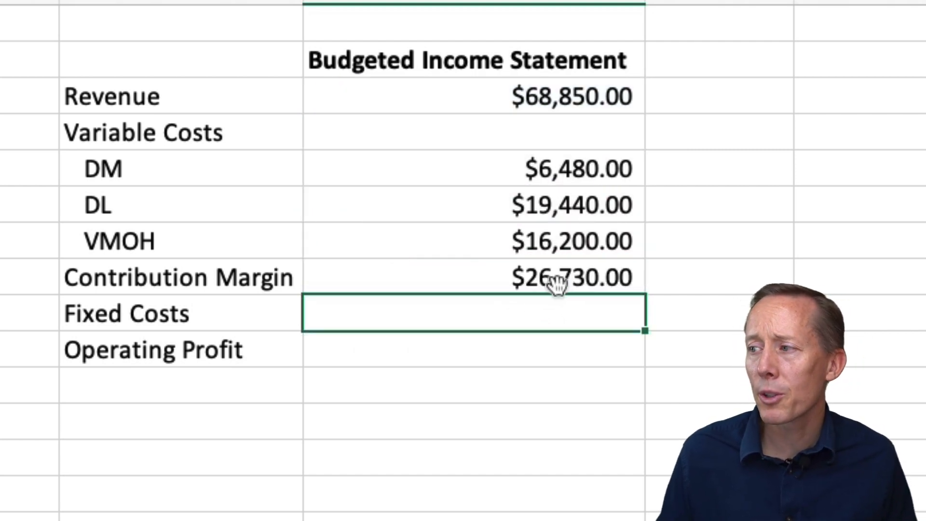
- Add a top border to the Contribution Margin amount in F8
left_click(353, 277)
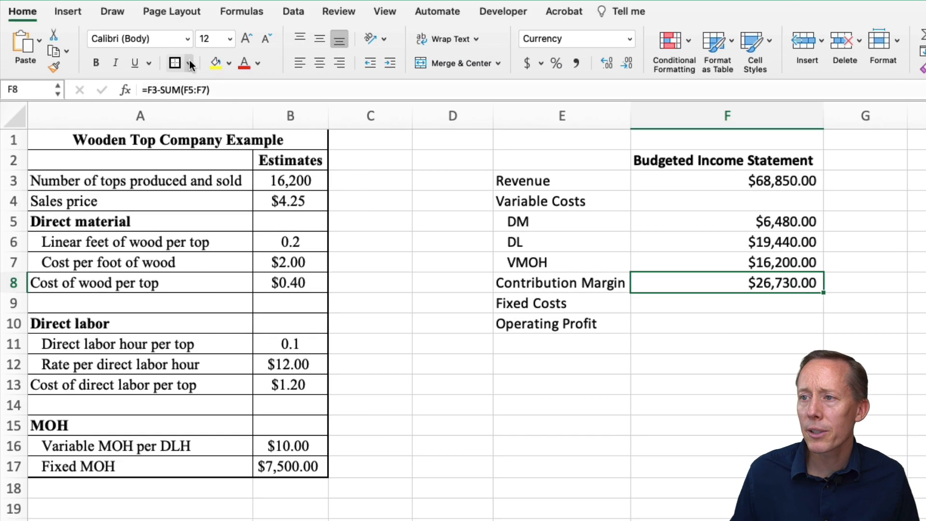
left_click(189, 63)
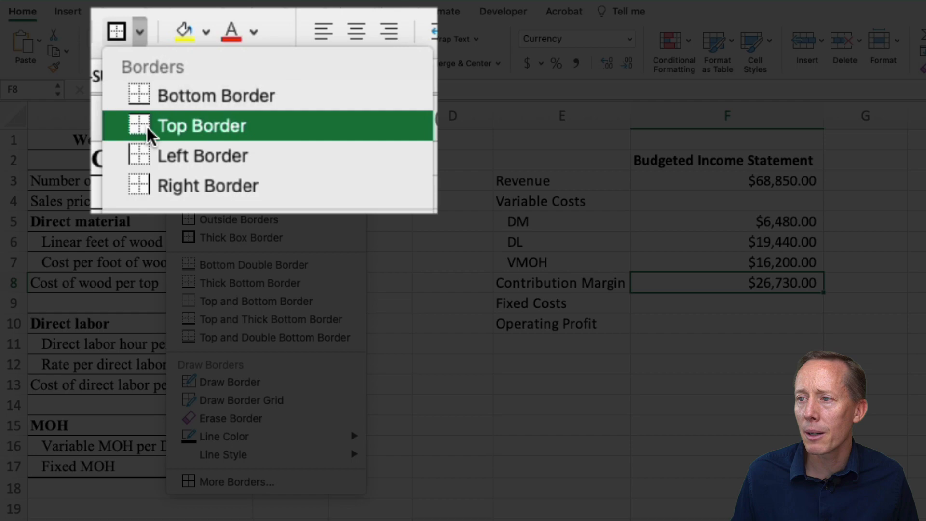
left_click(193, 128)
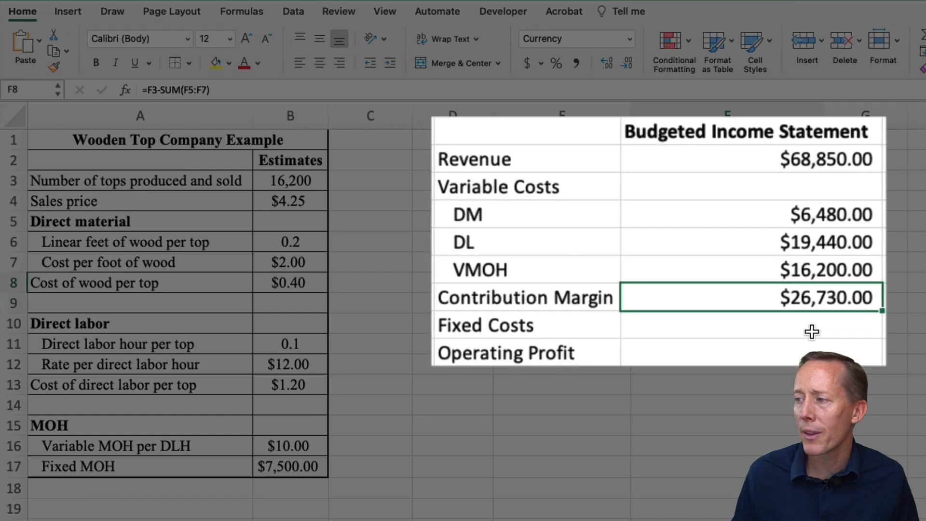
- Link Fixed Costs in F9 to the Fixed MOH estimate with =B17
left_click(758, 301)
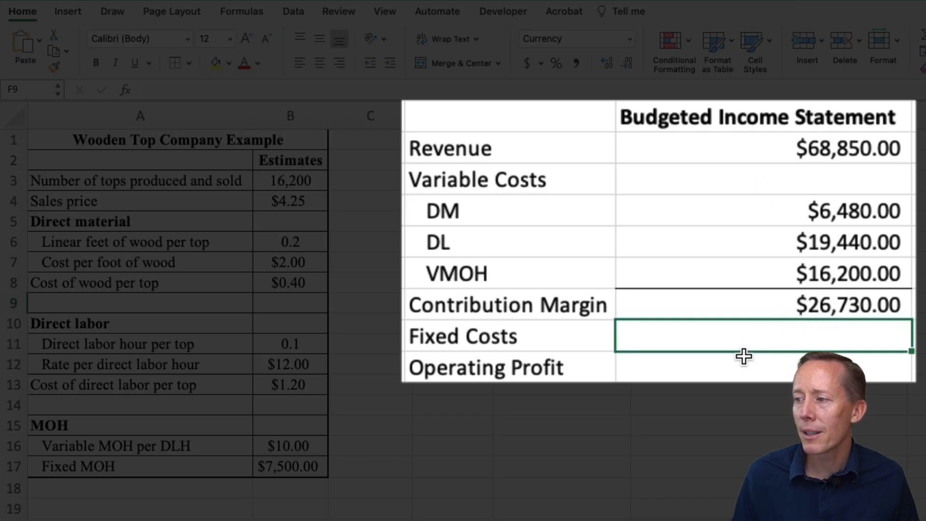
type("=")
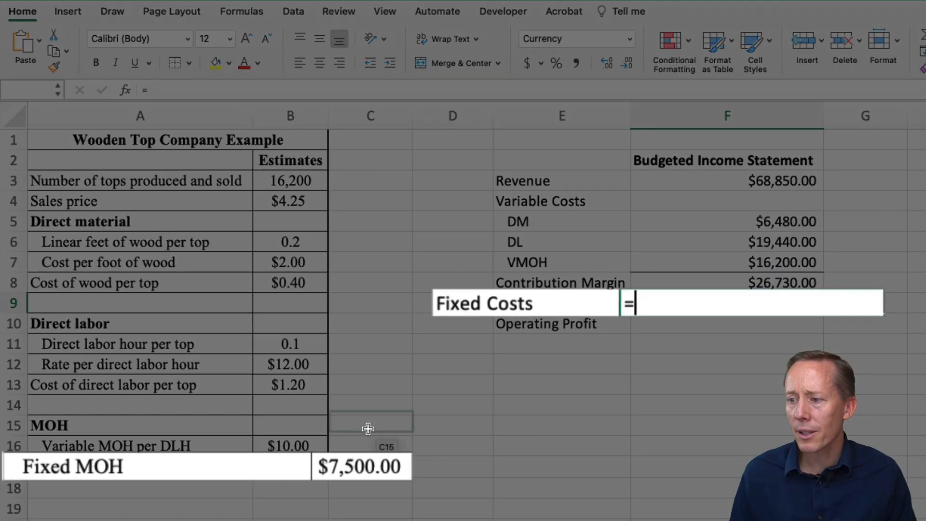
left_click(417, 476)
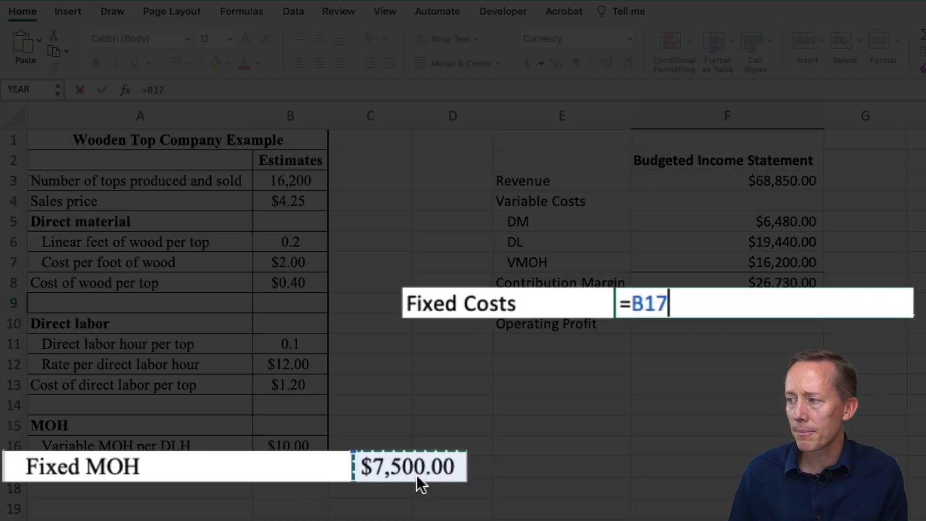
key("Return")
- Calculate Operating Profit in F10 as contribution margin minus fixed costs with =F8-F9
type("=")
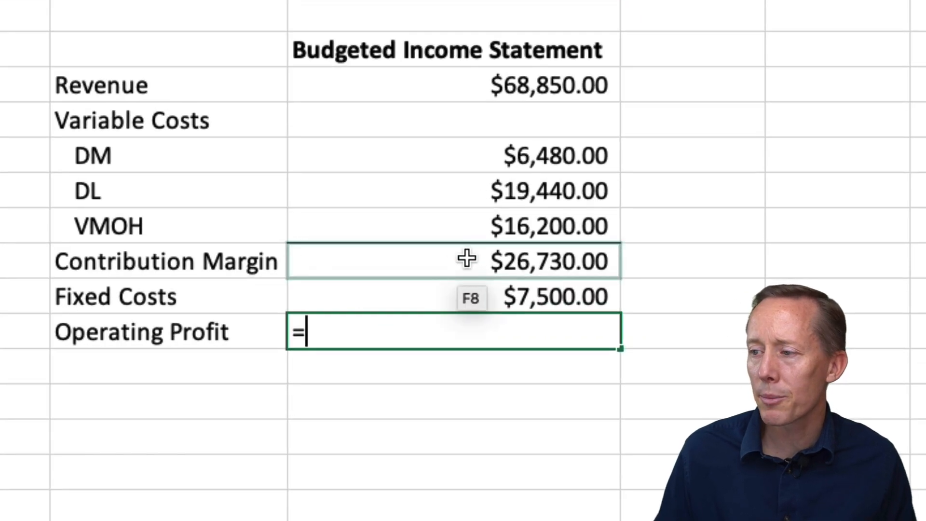
left_click(467, 259)
type("-")
left_click(438, 296)
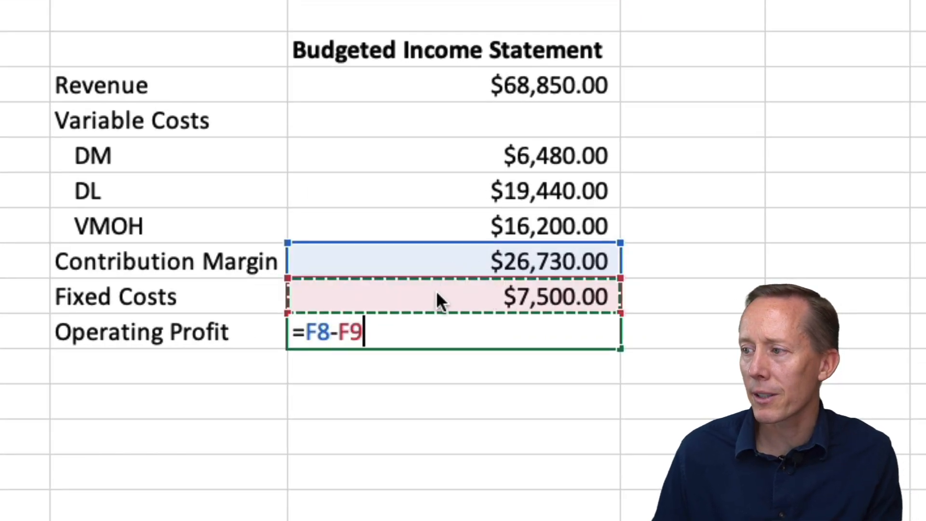
key("Return")
- Apply a top and double bottom border to the Operating Profit amount in F10
key("Up")
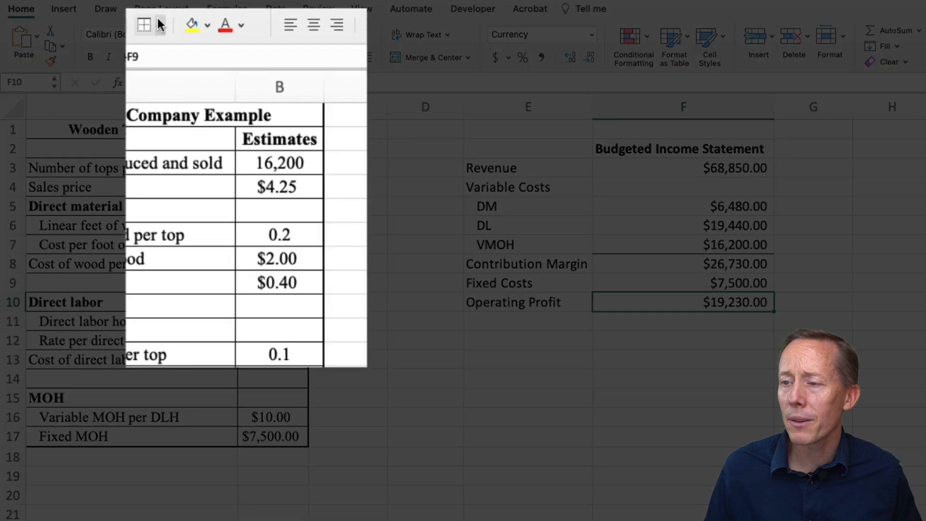
left_click(158, 19)
left_click(248, 348)
left_click(702, 368)
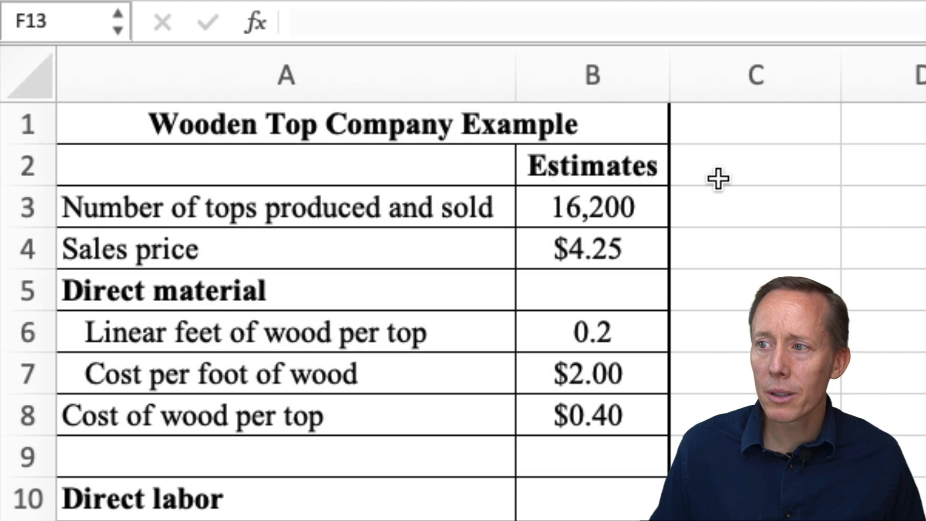
- Add an Actual column heading in C2 and enter 15850 as the actual number of tops in C3
left_click(718, 180)
type("Actual")
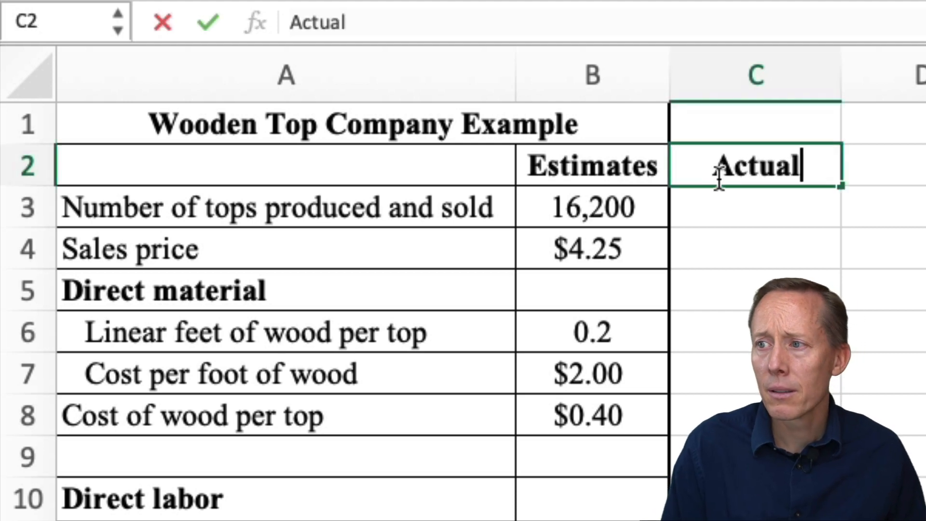
key("Return")
type("158")
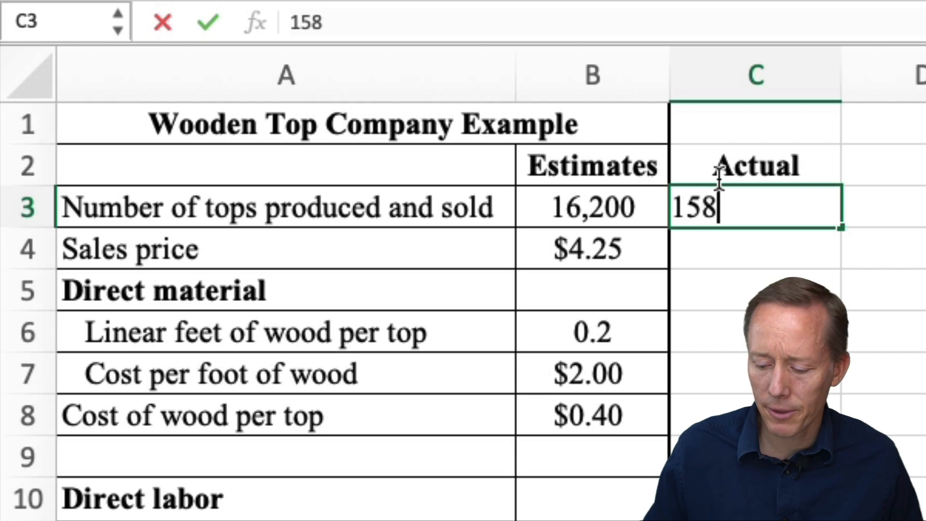
type("50")
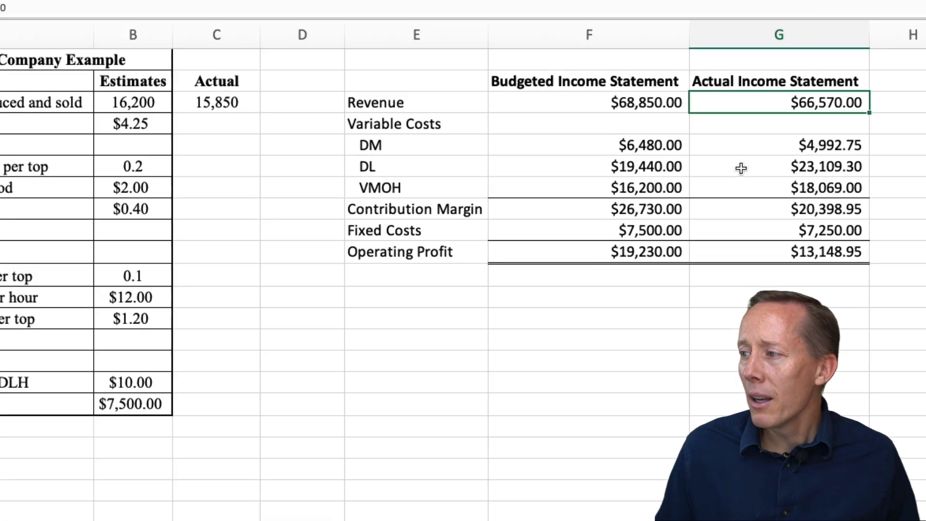
- Compare the actual amounts with the budgeted ones for DL, VMOH, Fixed Costs and DM
left_click_drag(756, 166, 754, 180)
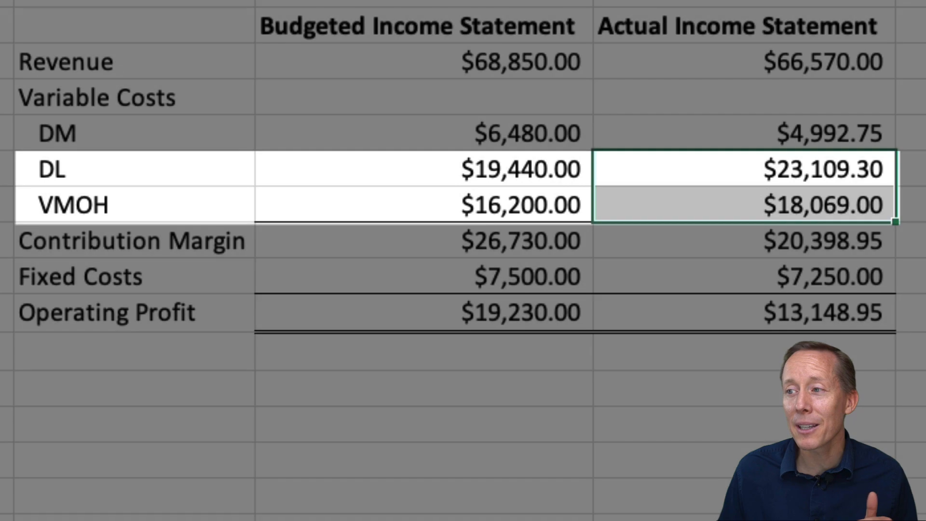
left_click(124, 77)
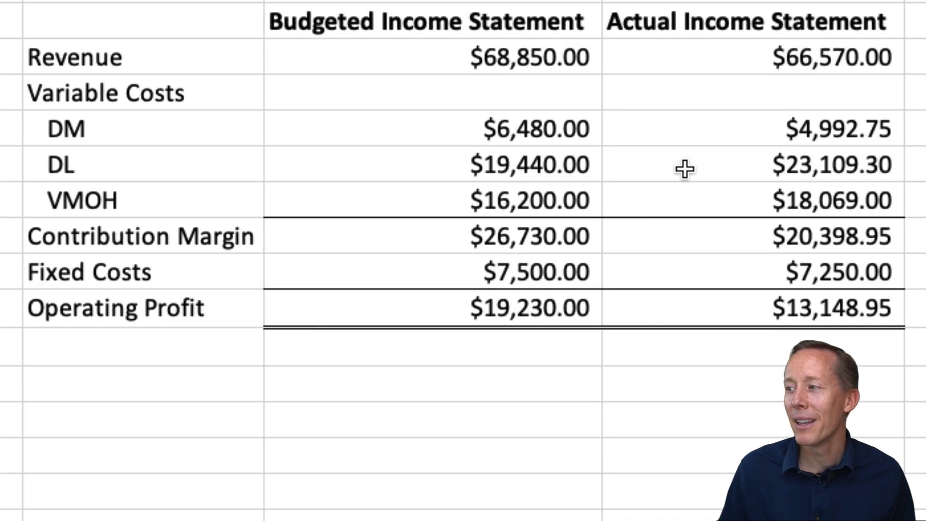
left_click(653, 269)
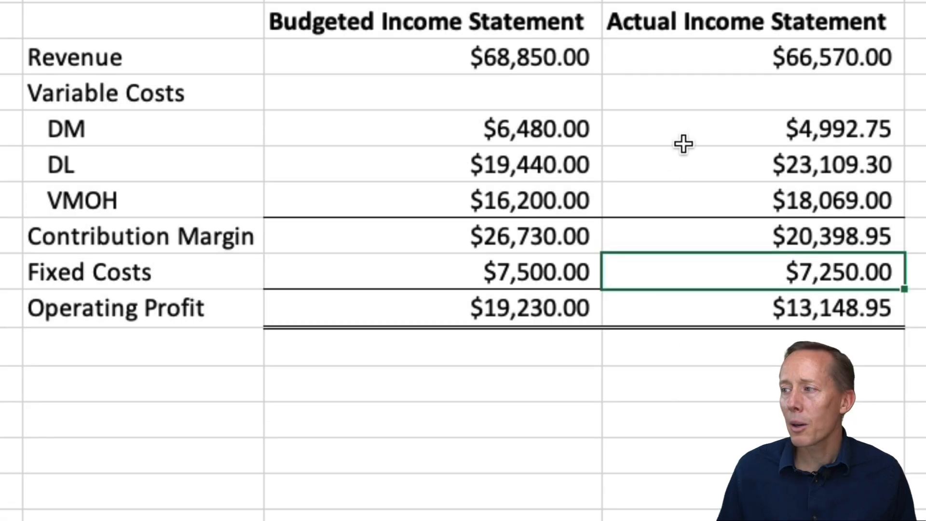
left_click(687, 130)
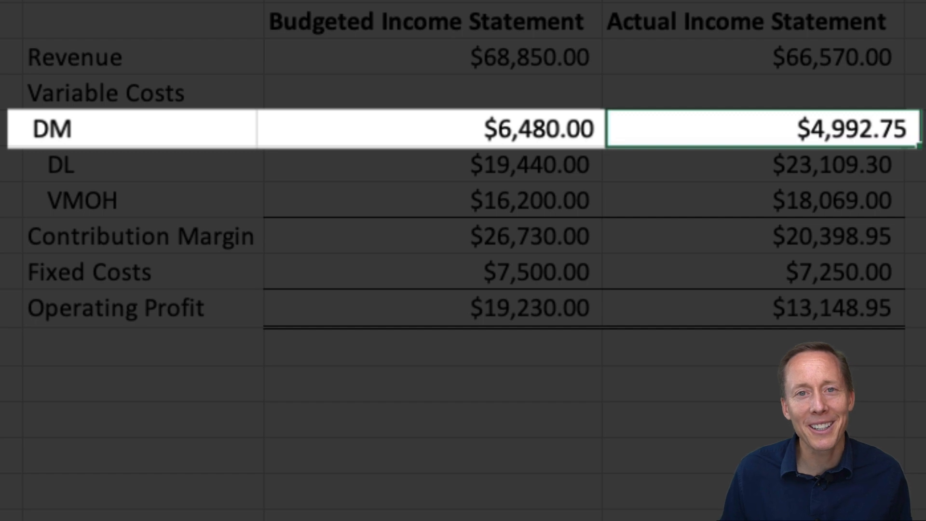
left_click(554, 129)
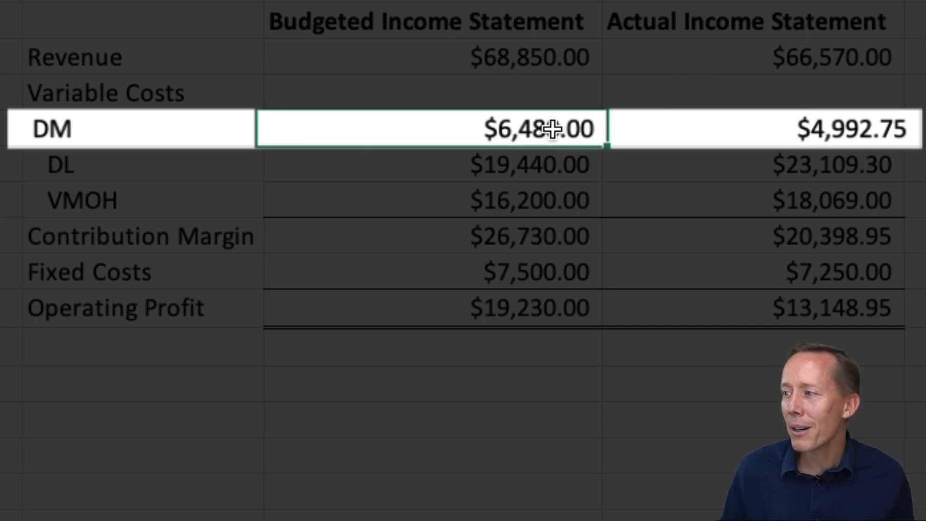
left_click(734, 130)
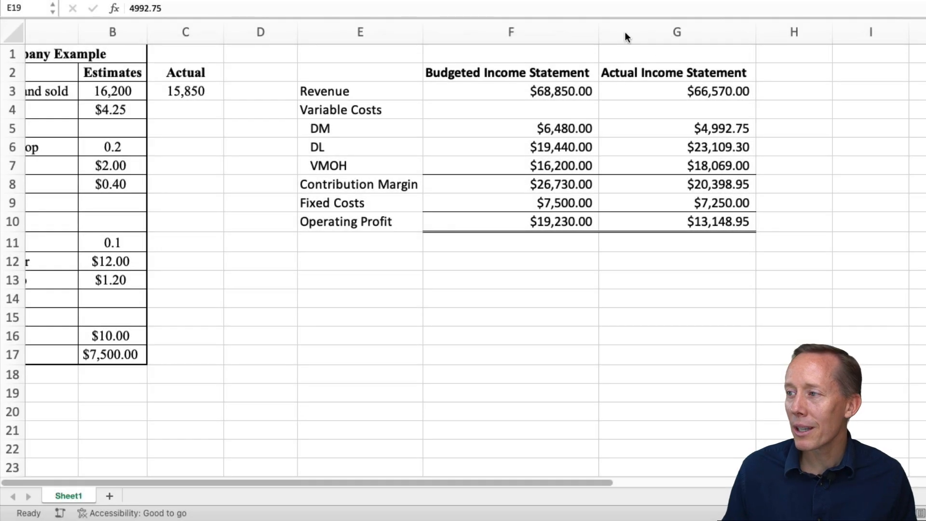
- Insert a blank column before the Actual Income Statement column and title it Flexible Budget in G2
left_click(625, 33)
right_click(625, 32)
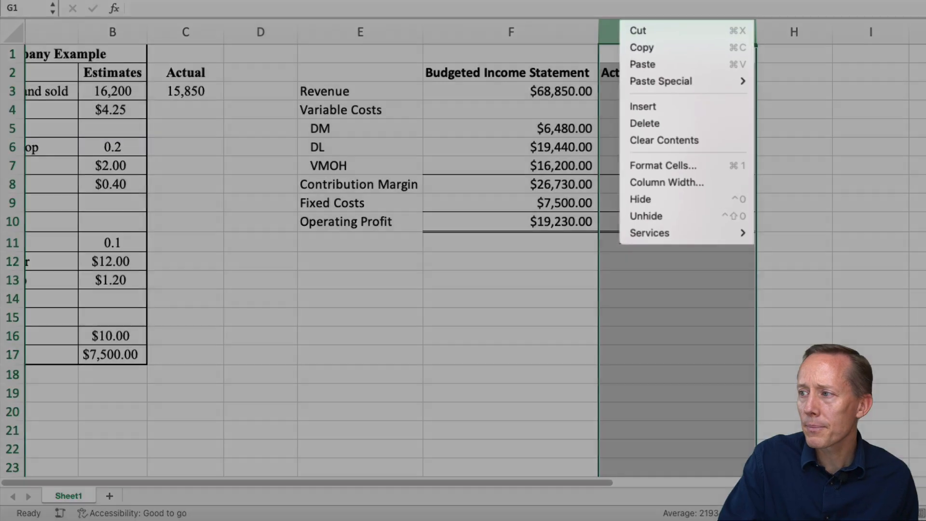
left_click(648, 101)
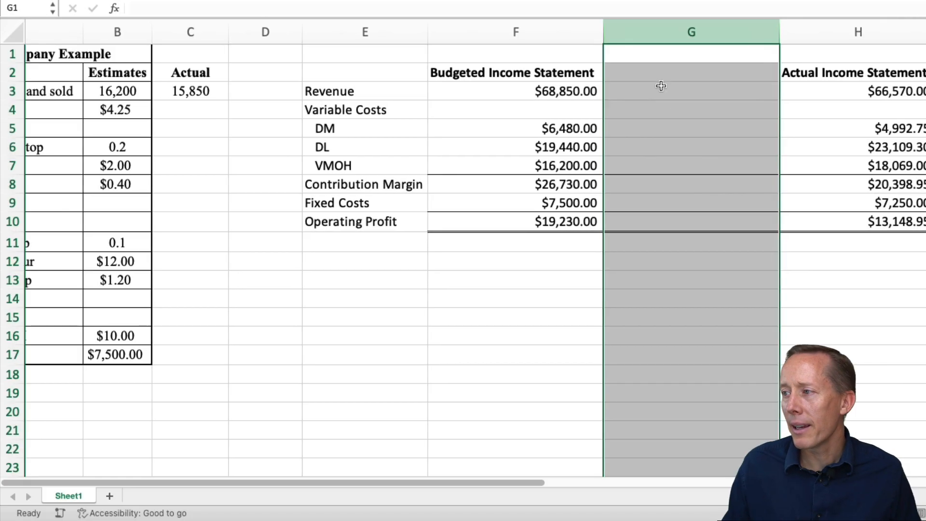
left_click(651, 72)
type("Fl")
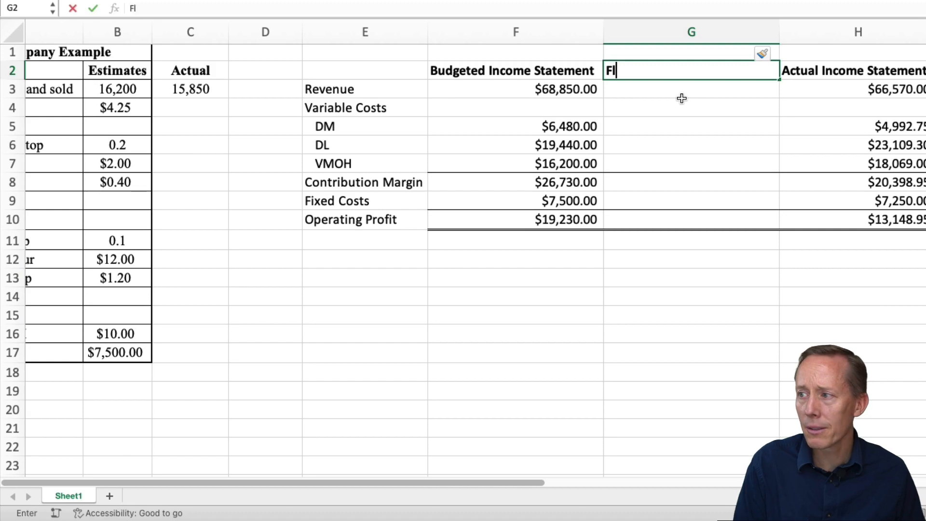
type("exible Budget")
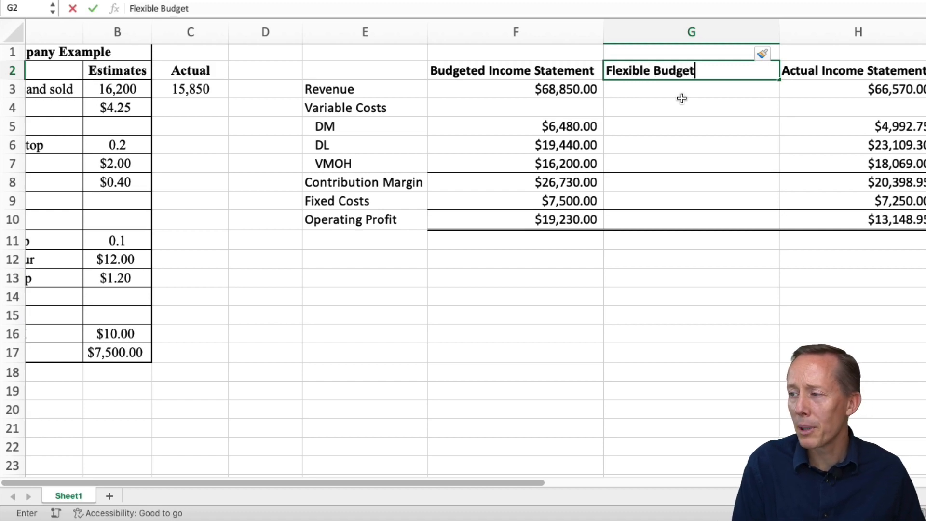
key("Return")
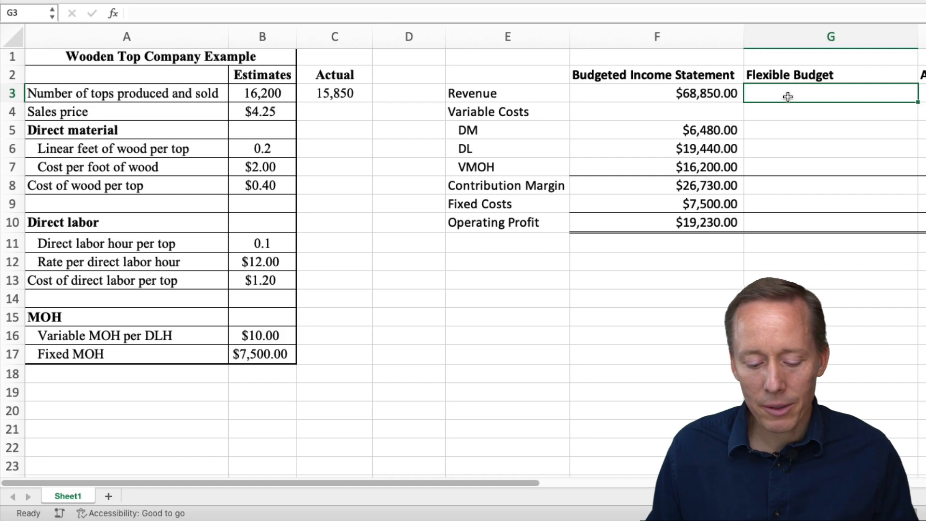
- Calculate flexible budget Revenue in G3 as actual tops times estimated sales price with =C3*B4
type("=")
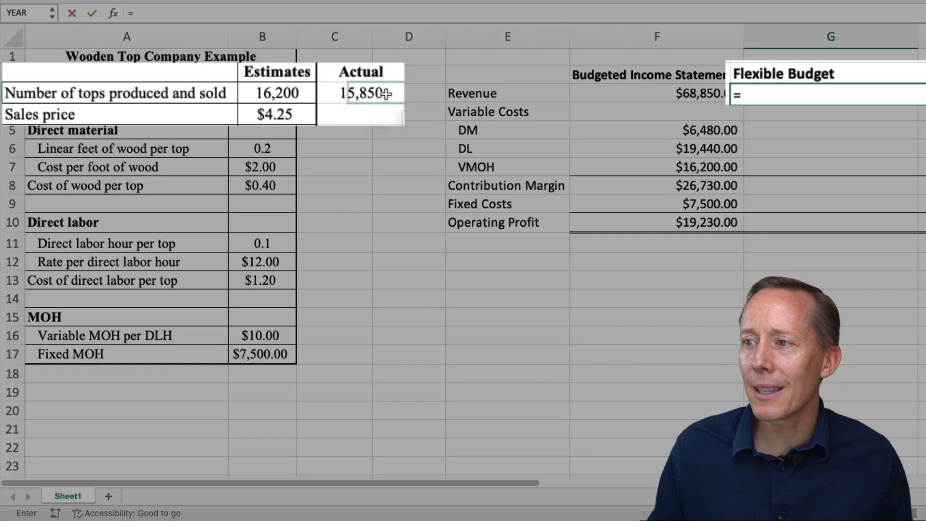
left_click(337, 93)
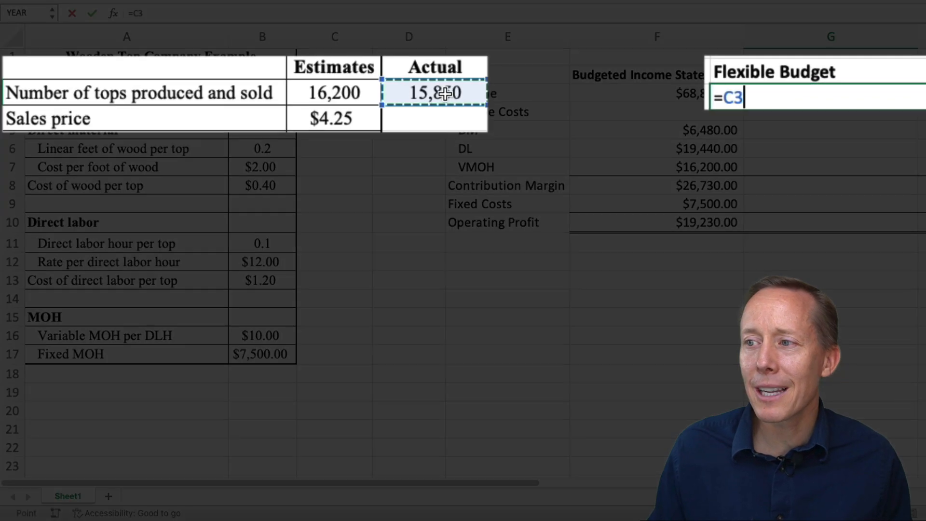
type("*")
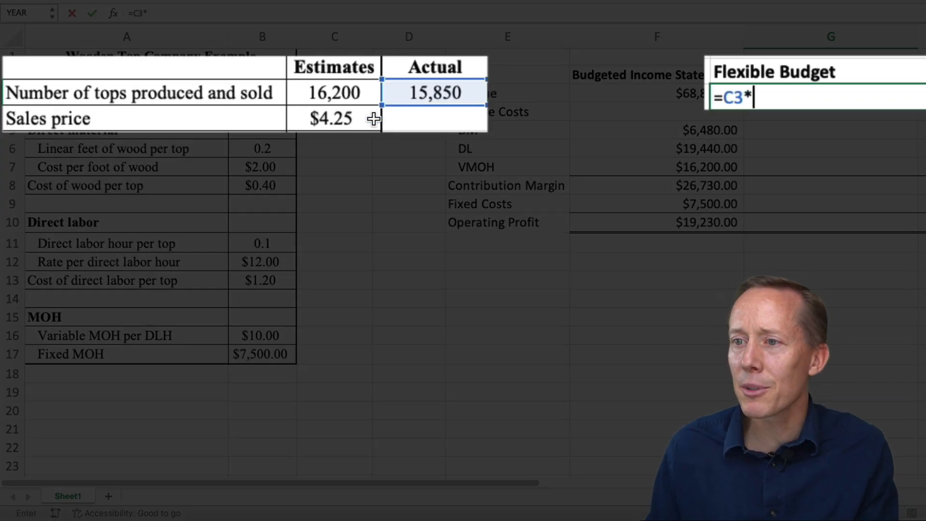
left_click(346, 122)
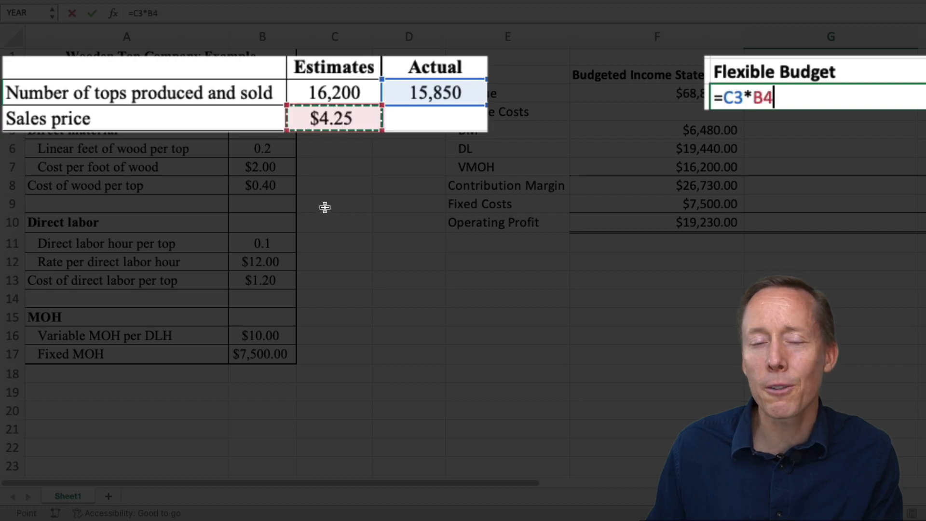
key("Return")
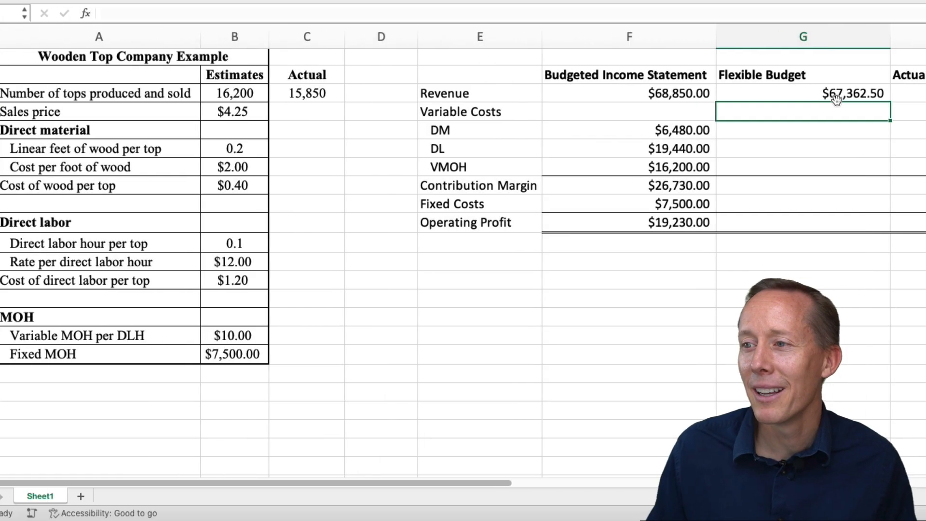
- Calculate flexible budget DM in G5 as actual tops times cost of wood per top with =C3*B8
left_click(722, 129)
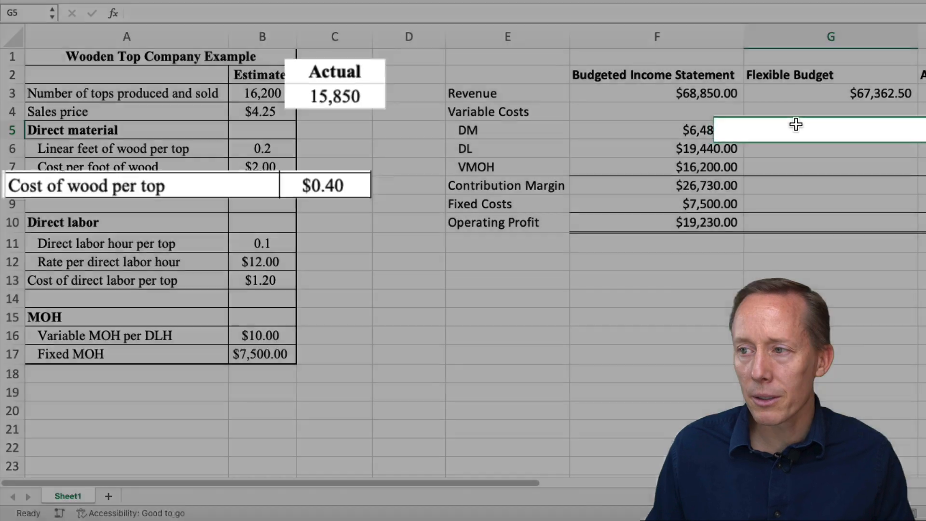
type("=")
left_click(376, 102)
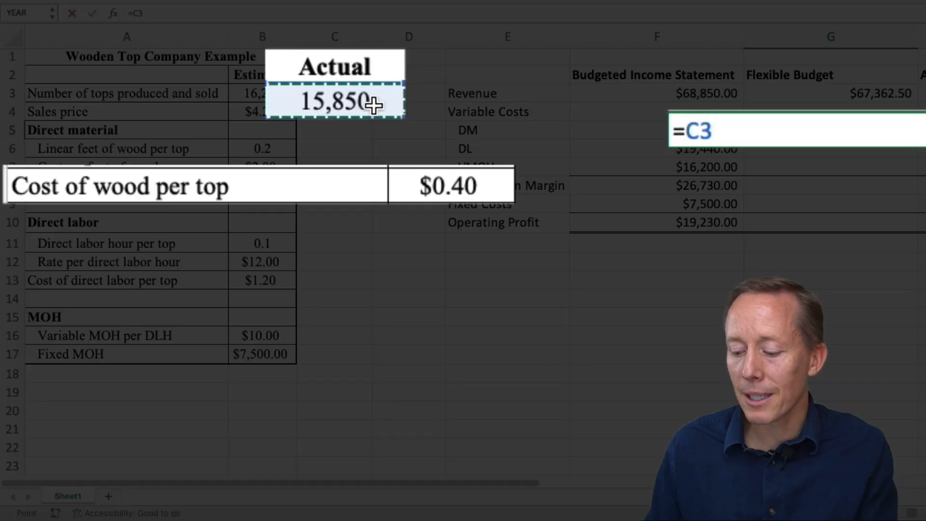
type("*")
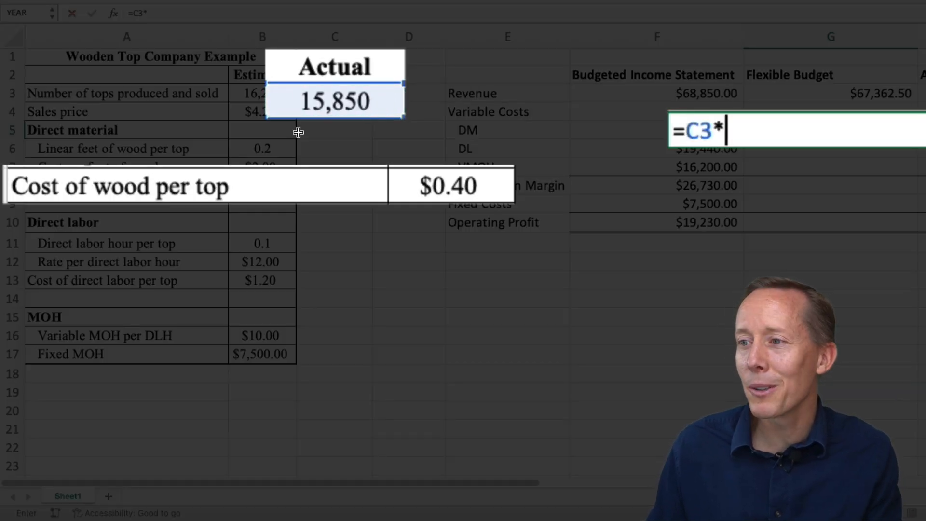
left_click(255, 186)
key("Return")
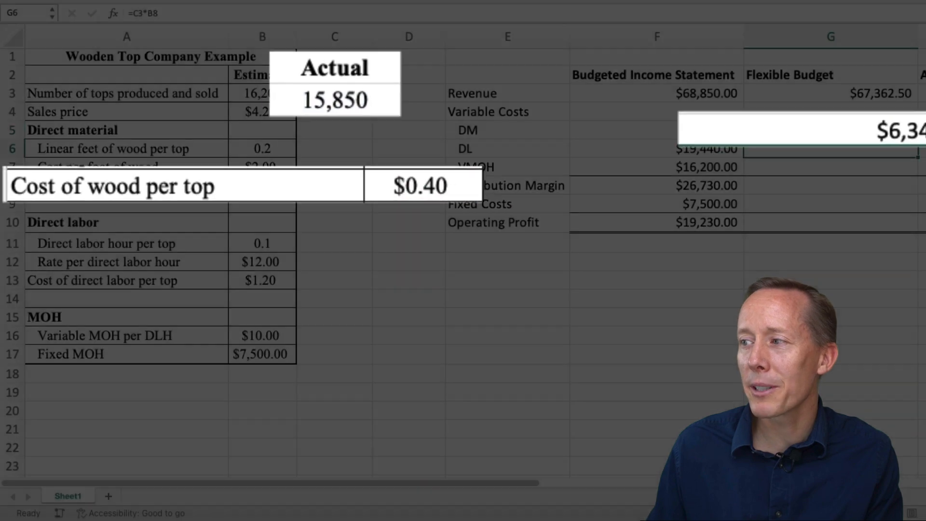
- Calculate flexible budget DL in G6 as actual tops times direct labor cost per top with =C3*B13
type("=")
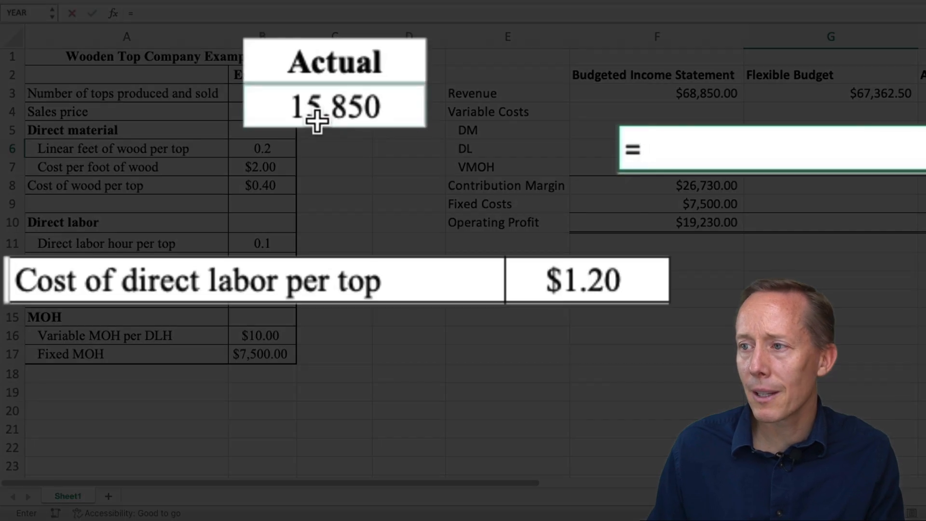
left_click(314, 102)
type("*")
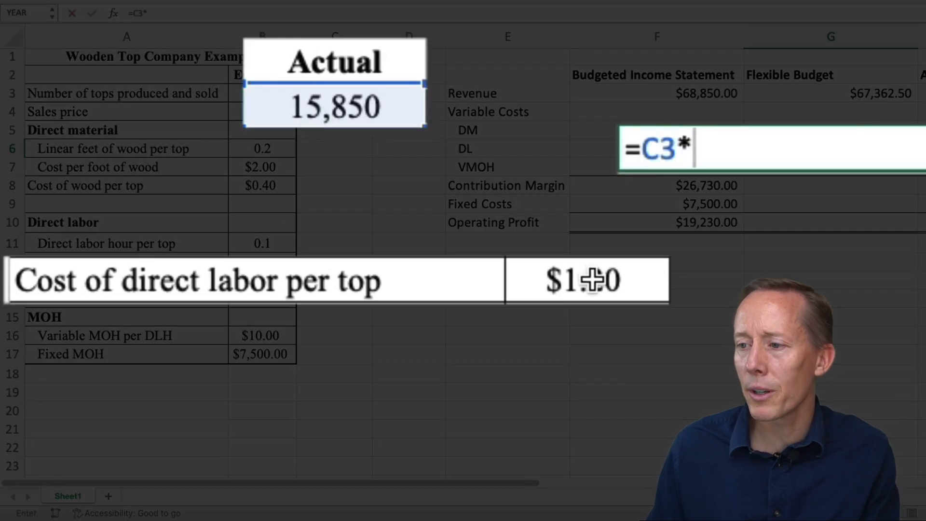
left_click(265, 280)
key("Return")
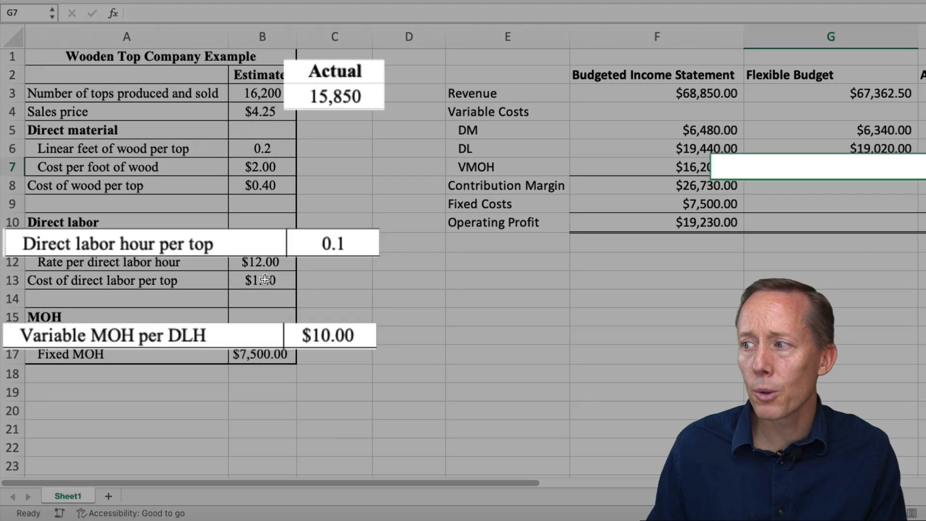
- Calculate flexible budget VMOH in G7 as actual tops times variable MOH per DLH times direct labor hours per top with =C3*B16*B11
type("=")
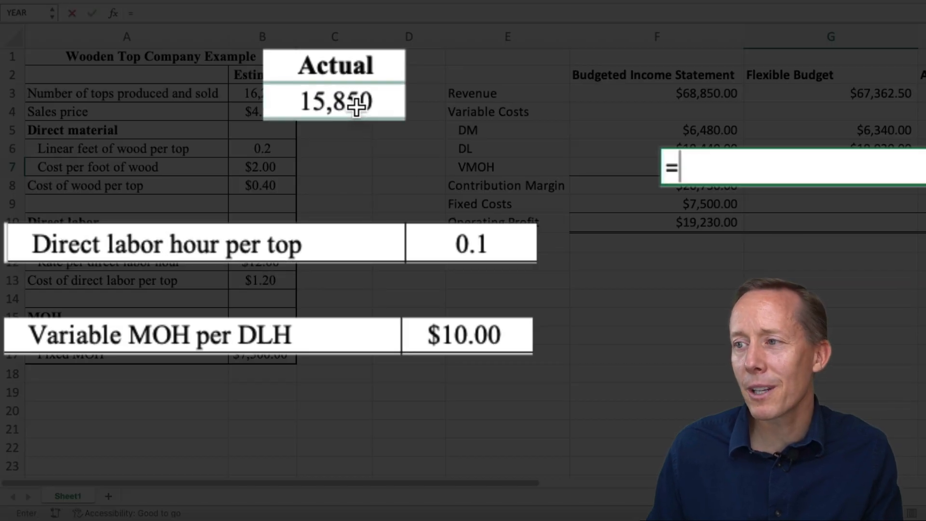
left_click(356, 107)
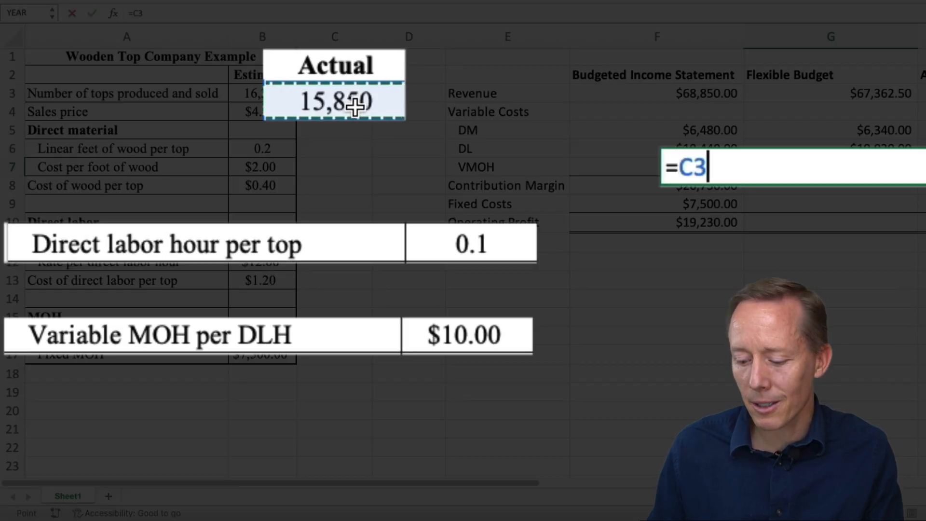
left_click(473, 339)
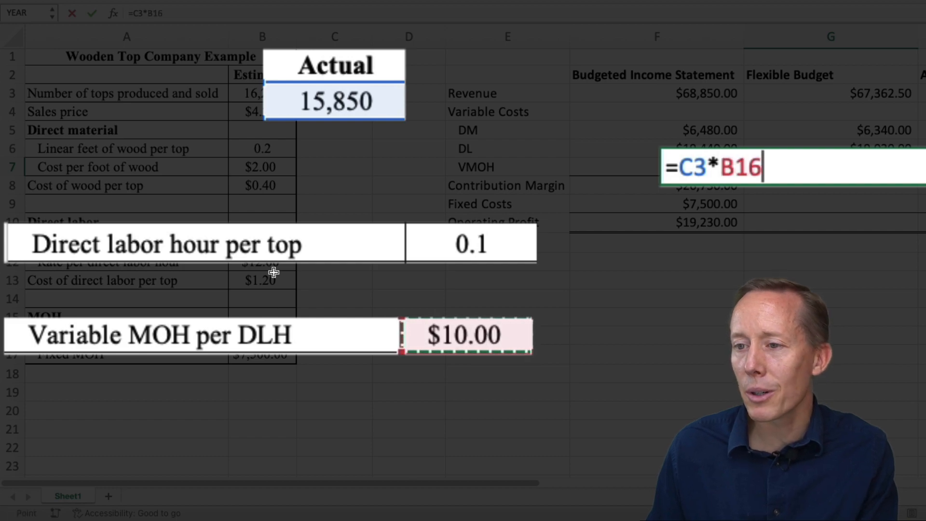
type("*")
left_click(496, 246)
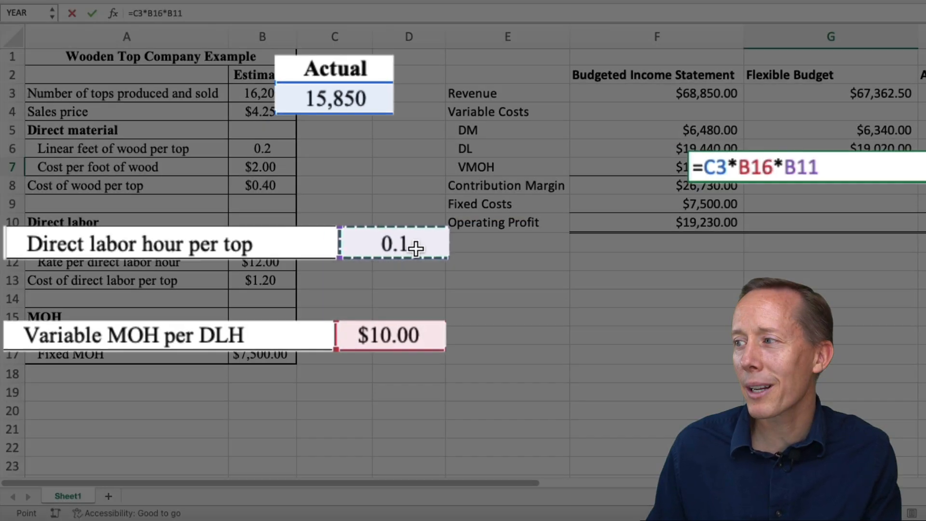
key("Return")
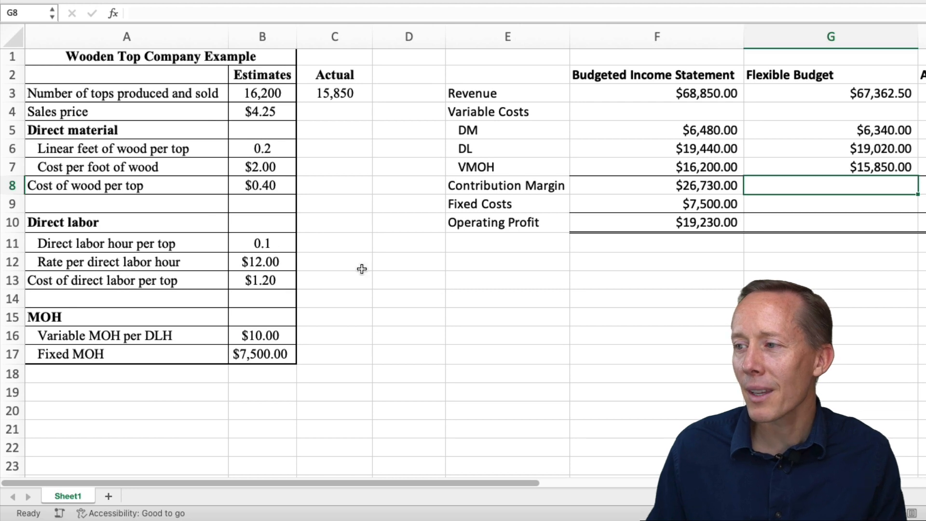
- Set flexible budget Fixed Costs in G9 to the estimated fixed MOH with =B17
left_click(756, 202)
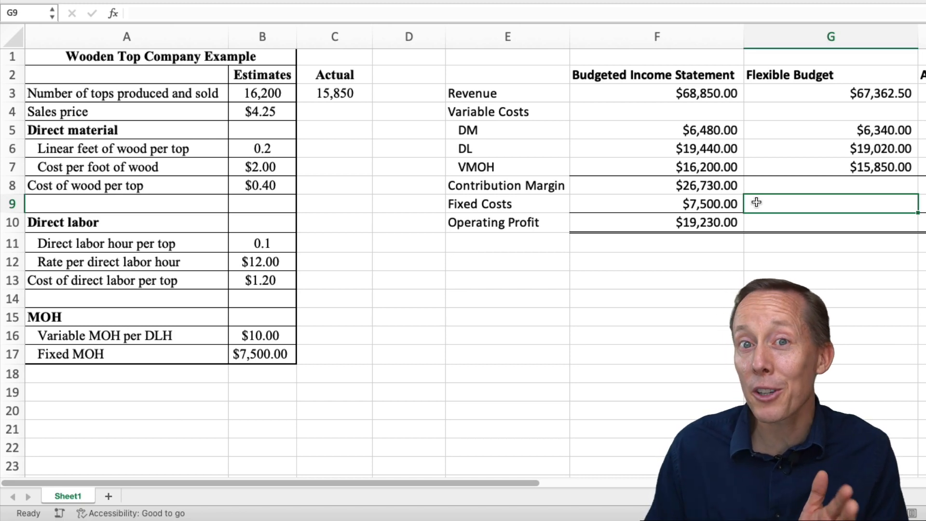
type("=")
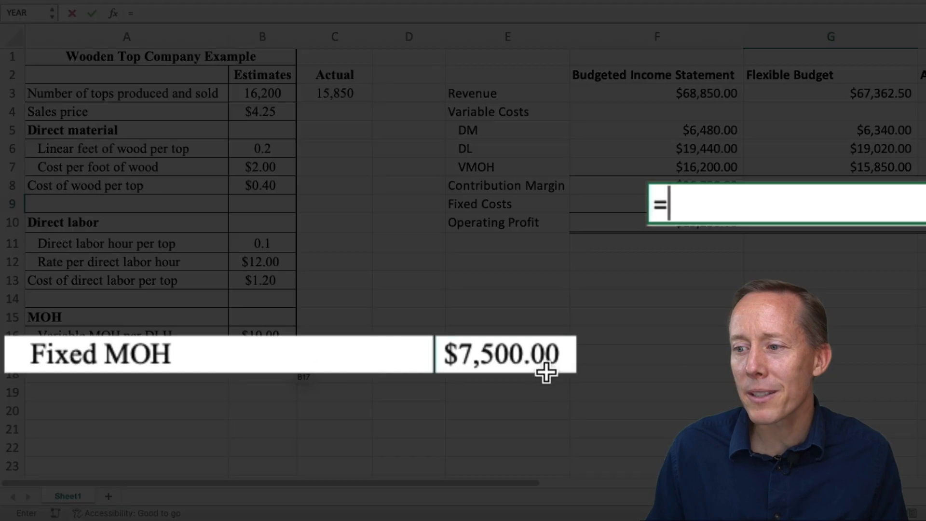
left_click(515, 362)
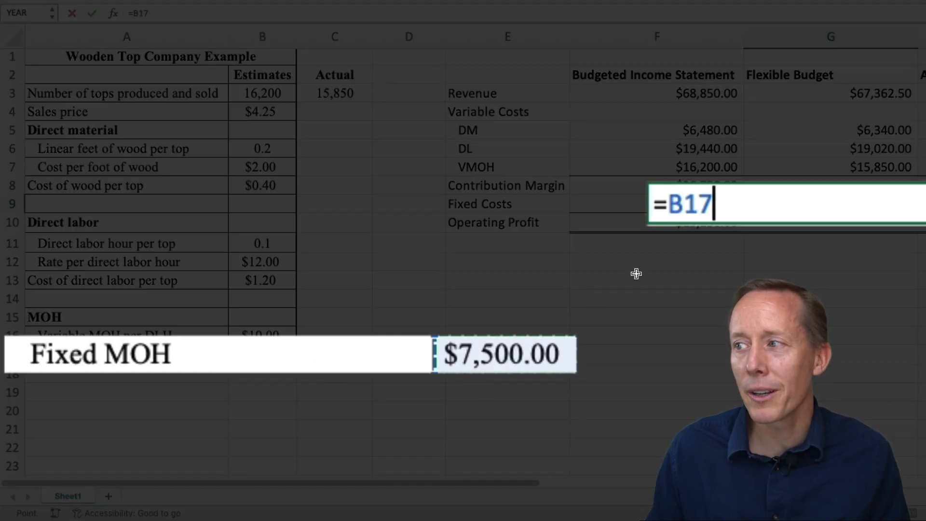
key("Return")
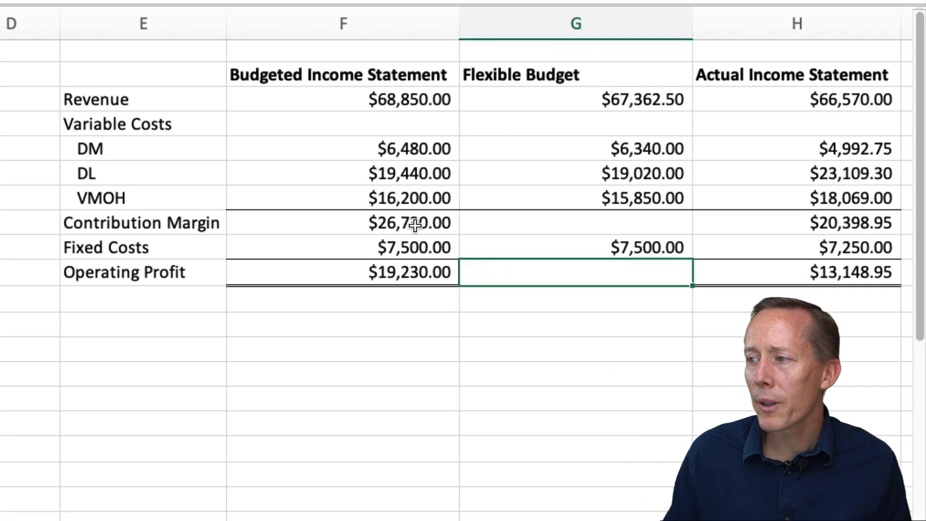
- Copy the Contribution Margin formula from F8 into G8 and check that it reads =G3-SUM(G5:G7)
left_click(738, 189)
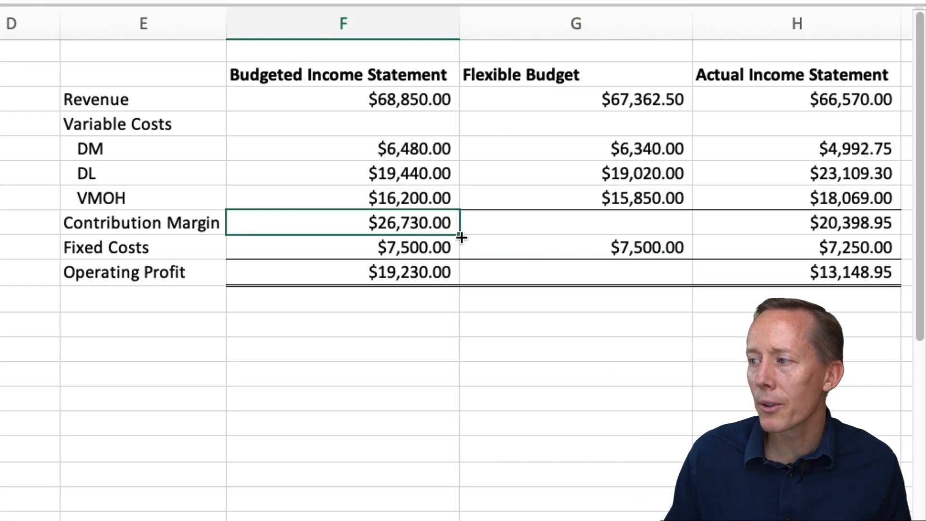
left_click_drag(460, 235, 599, 232)
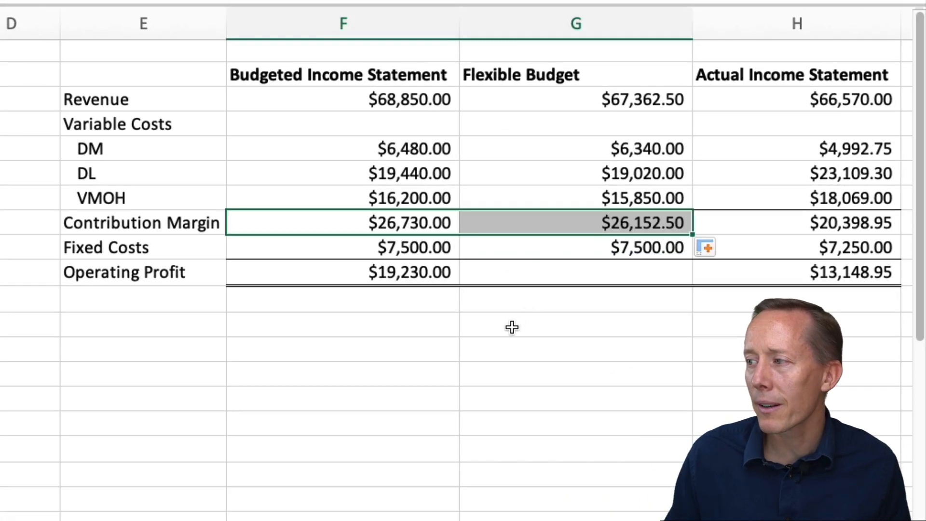
left_click(645, 225)
double_click(627, 225)
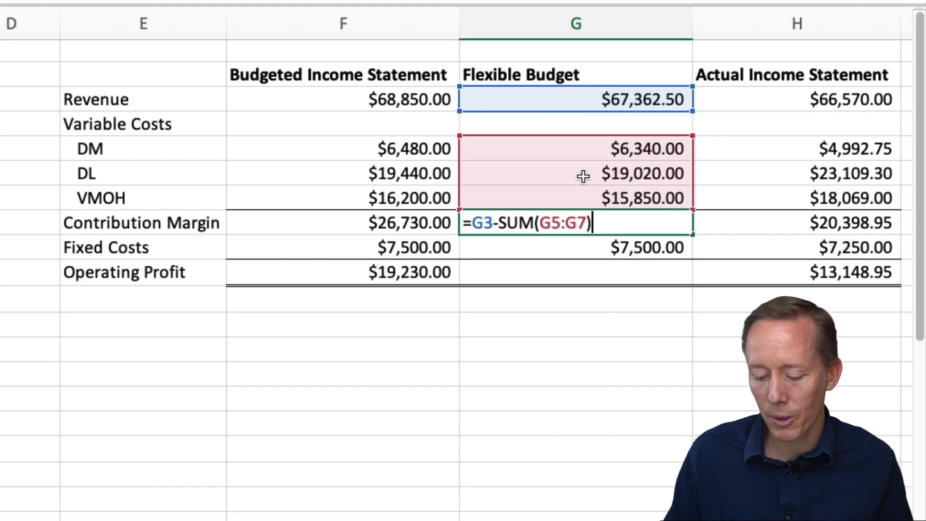
key("Return")
- Copy the Operating Profit formula from the Budgeted Income Statement in F10 into the Flexible Budget column in G10
left_click(434, 276)
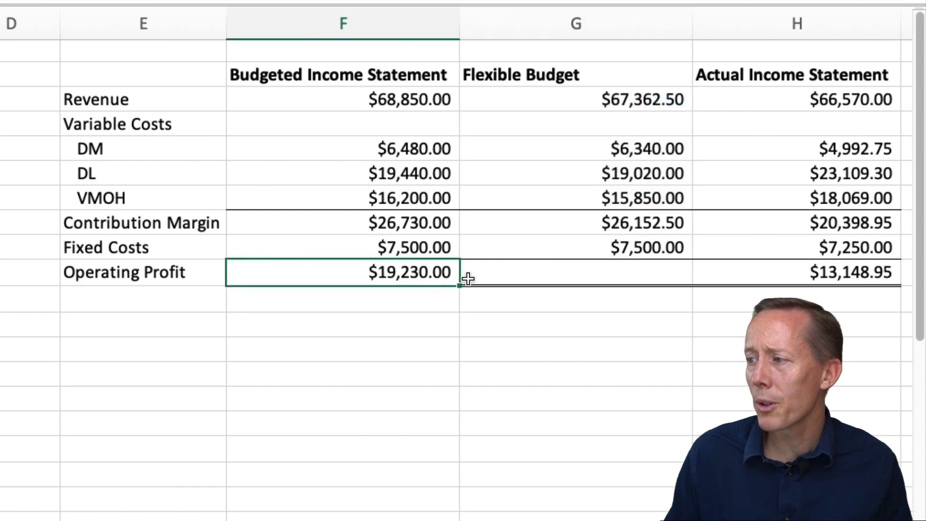
left_click_drag(461, 288, 611, 283)
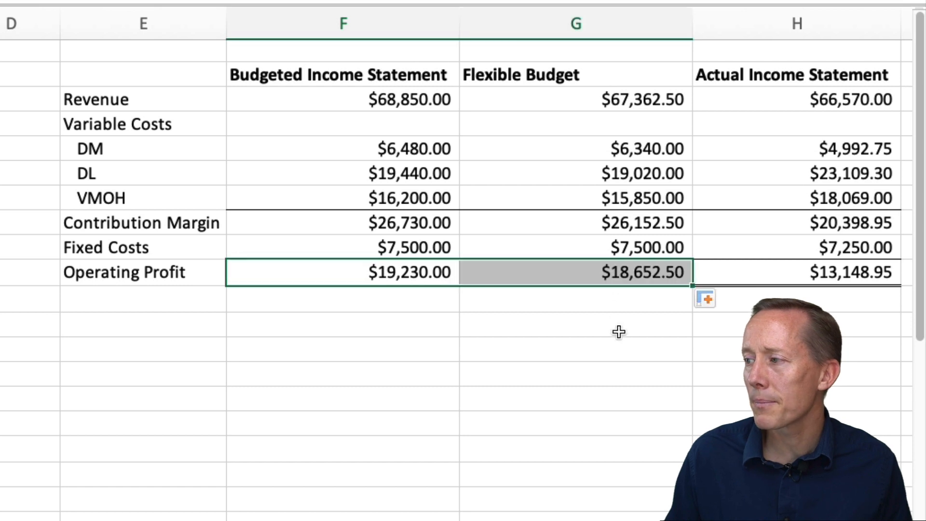
left_click(618, 319)
- Review the Flexible Budget column and its Revenue formula, and compare its DM, DL and VMOH with the budgeted and actual amounts
left_click_drag(537, 74, 535, 272)
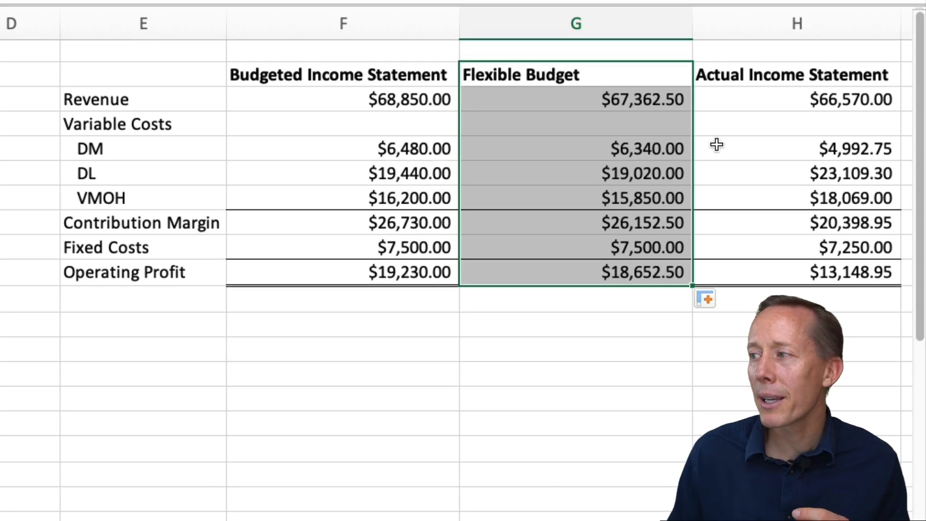
left_click(638, 97)
type("=C3*B4")
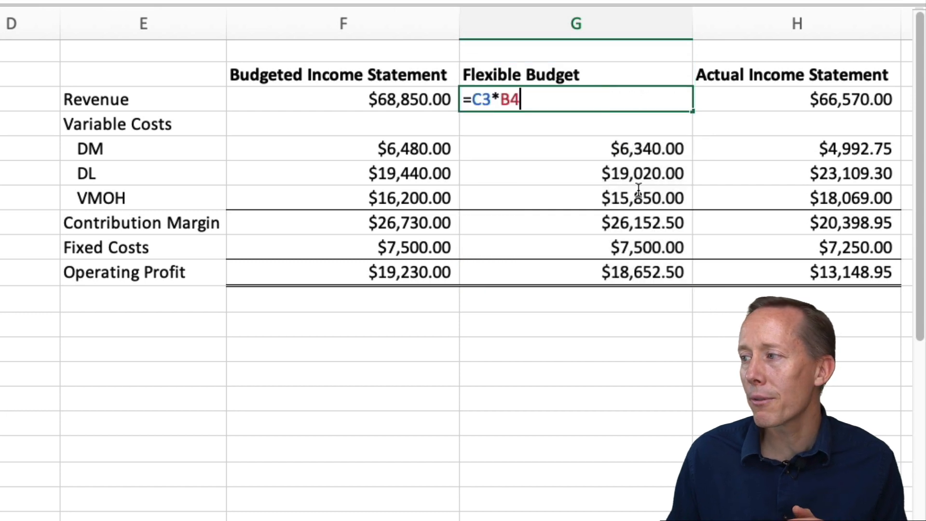
left_click(633, 152)
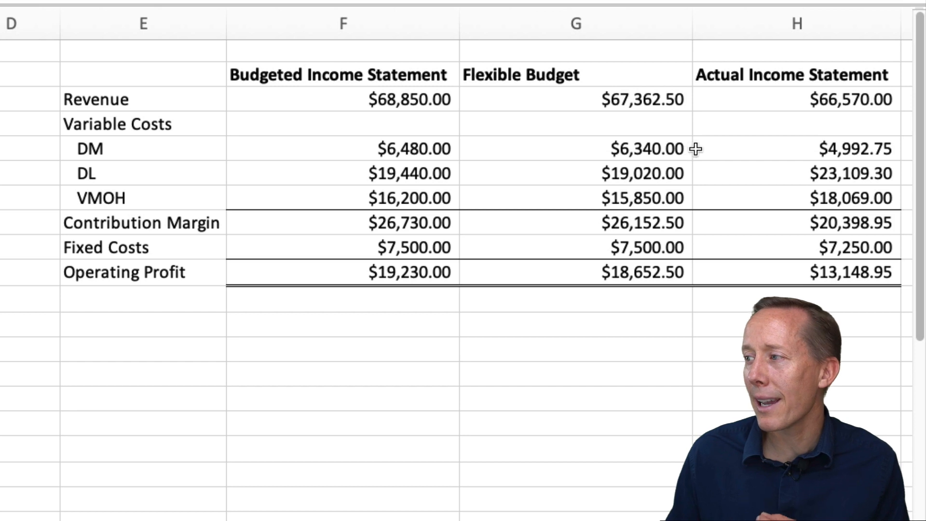
left_click_drag(708, 149, 664, 151)
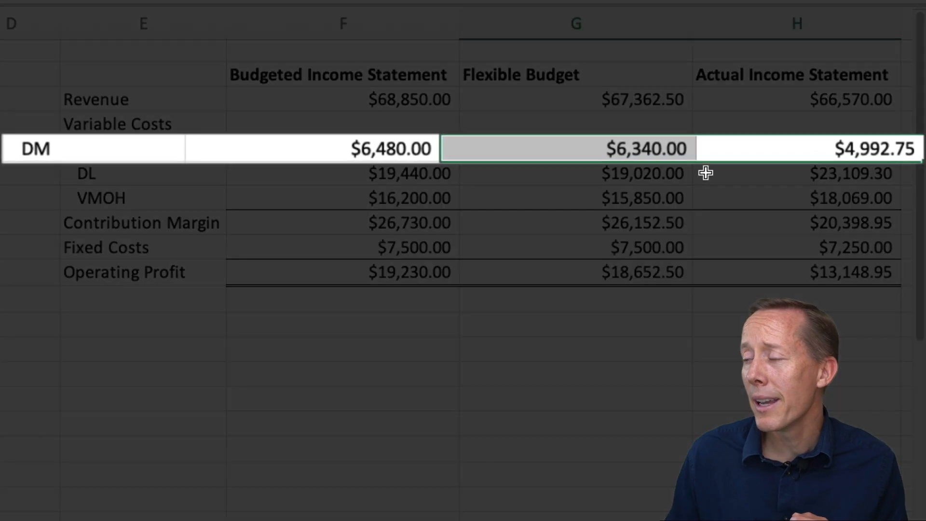
left_click(649, 152)
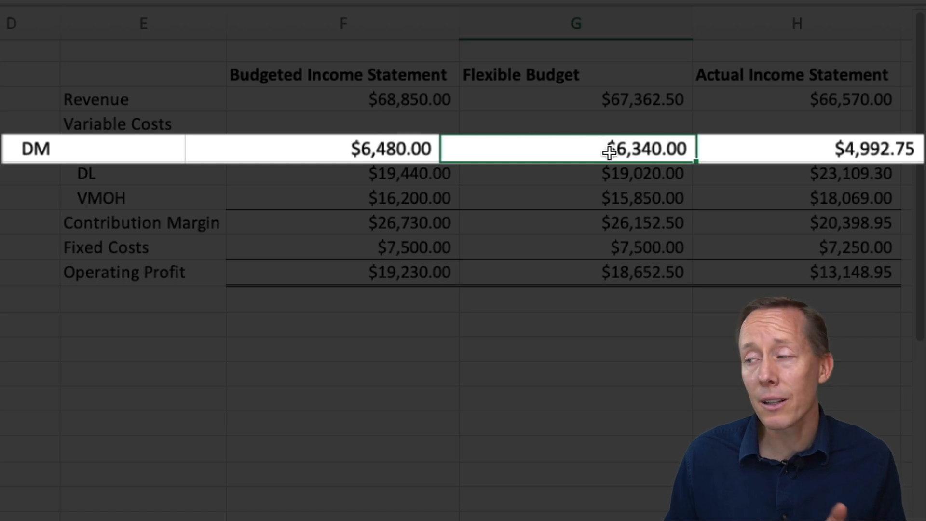
left_click(785, 154)
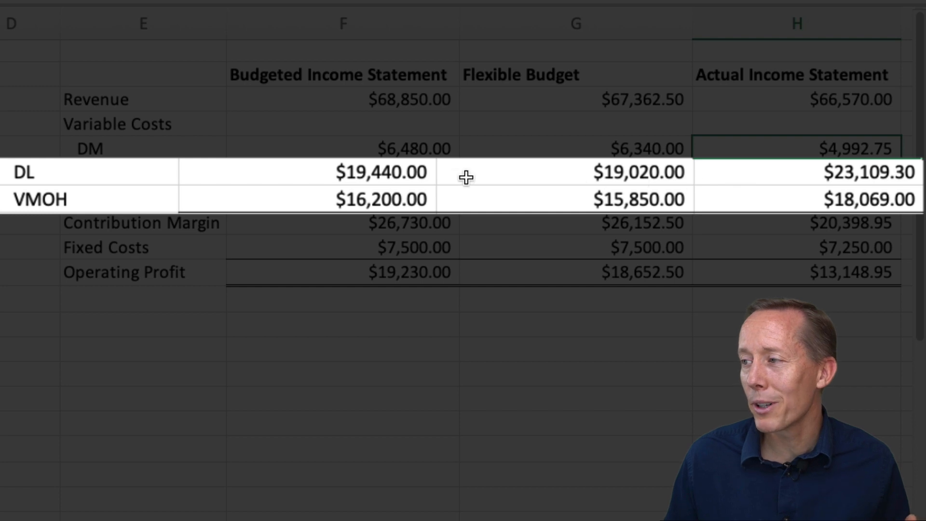
left_click_drag(575, 172, 576, 196)
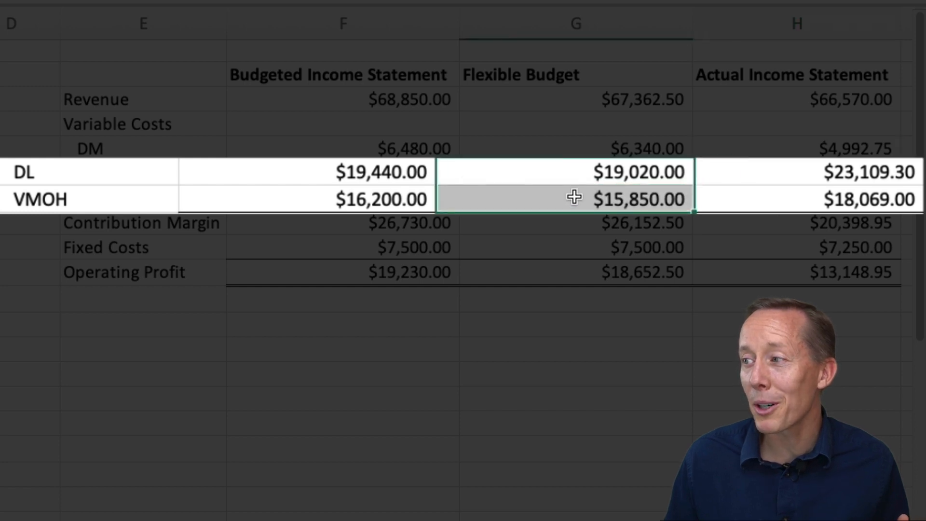
left_click_drag(388, 178, 378, 202)
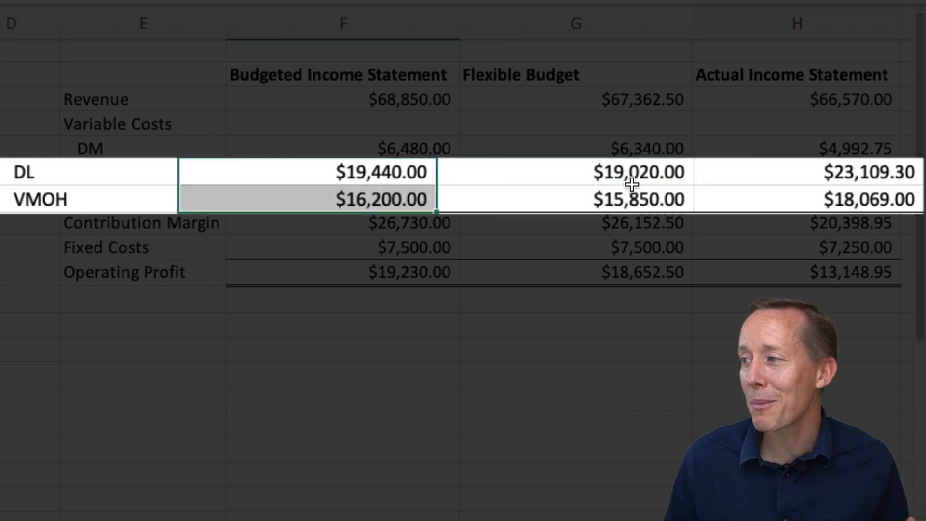
left_click_drag(641, 182, 797, 203)
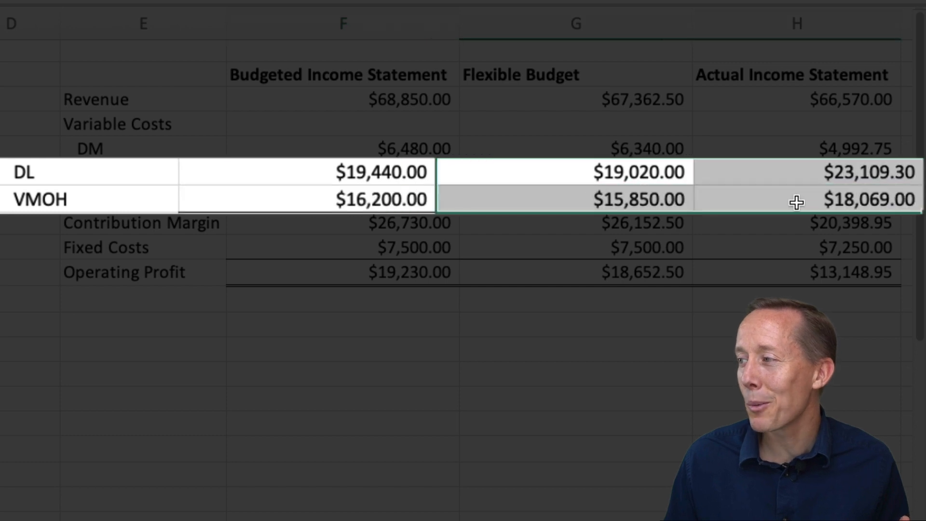